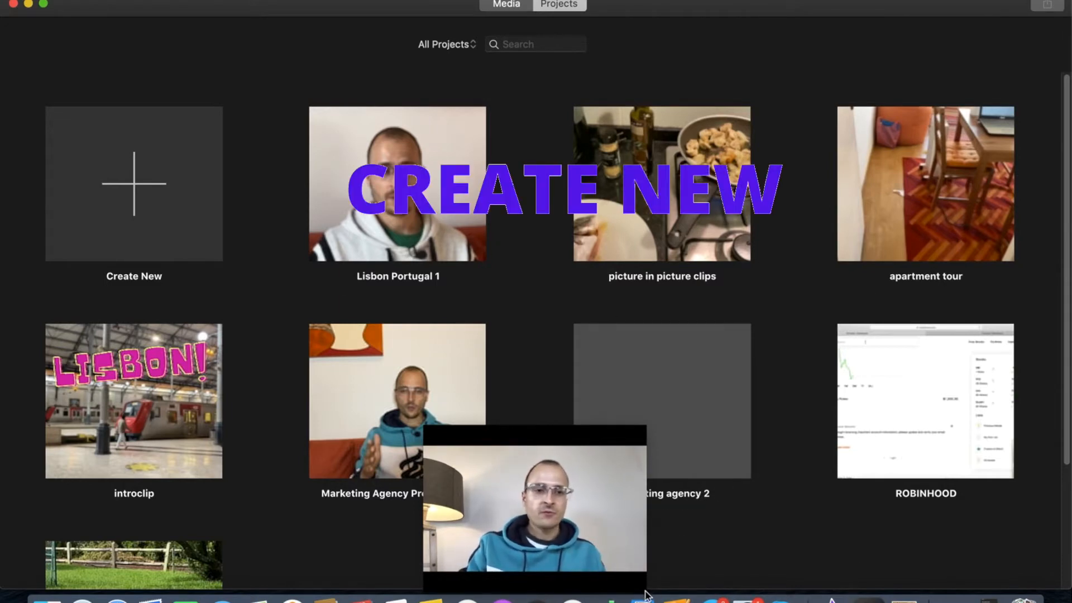
Step: Create a new movie project
left_click(158, 199)
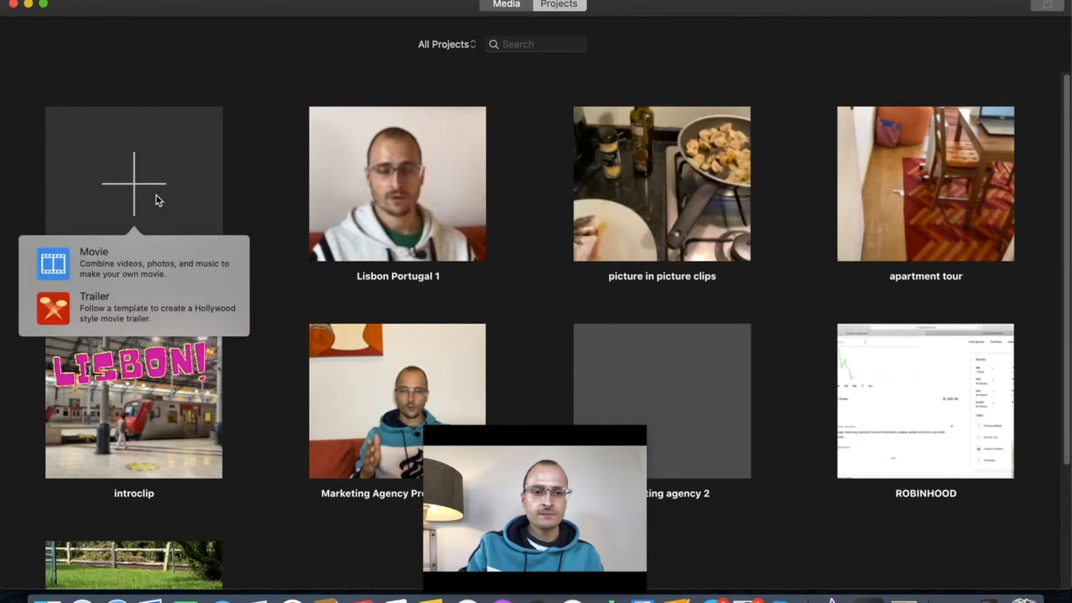
left_click(100, 259)
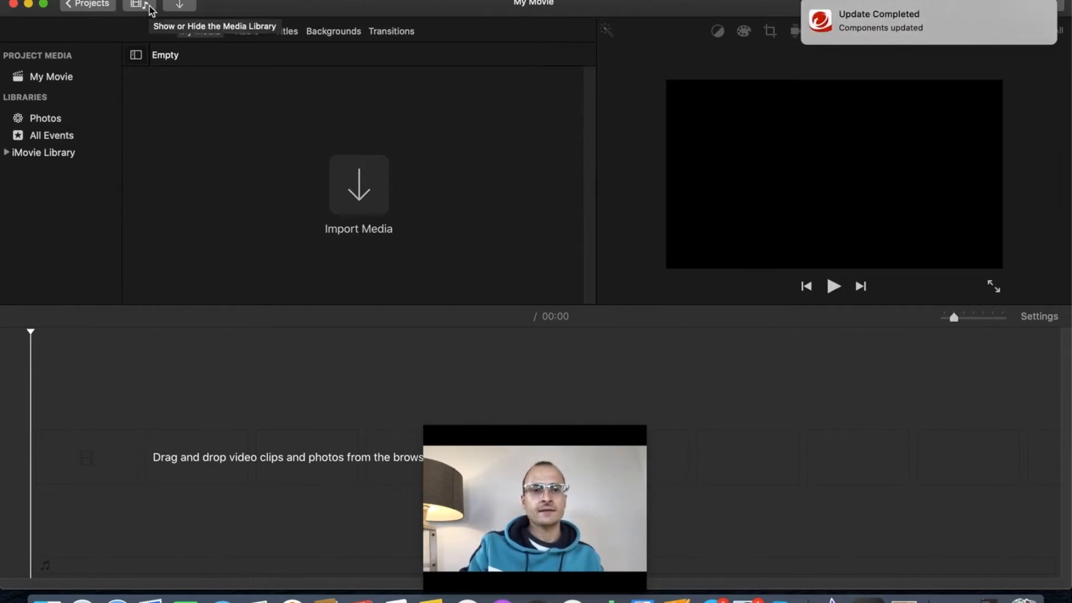
left_click(150, 6)
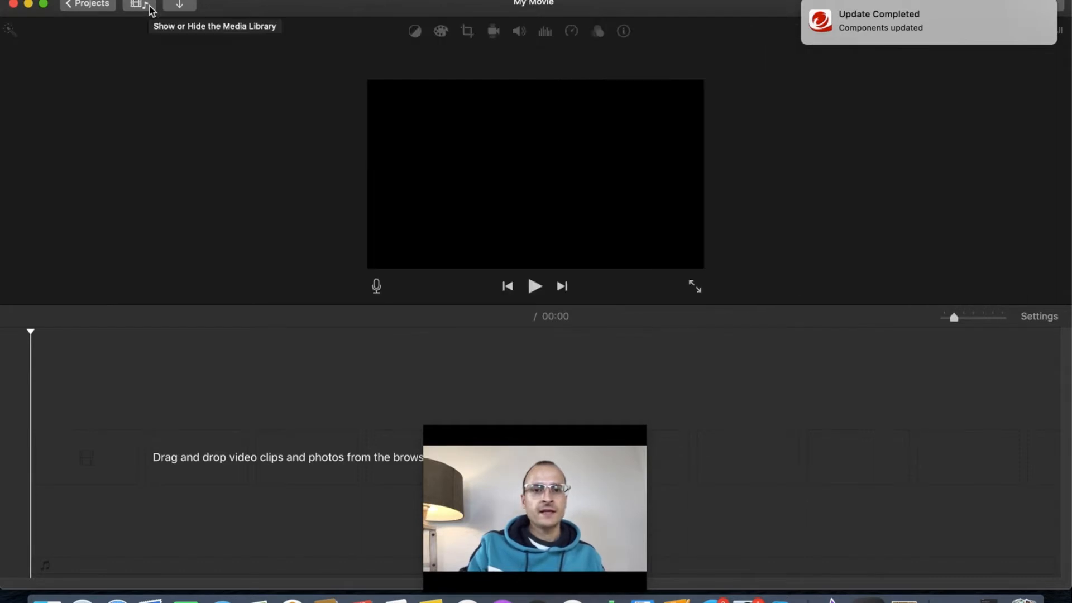
left_click(150, 7)
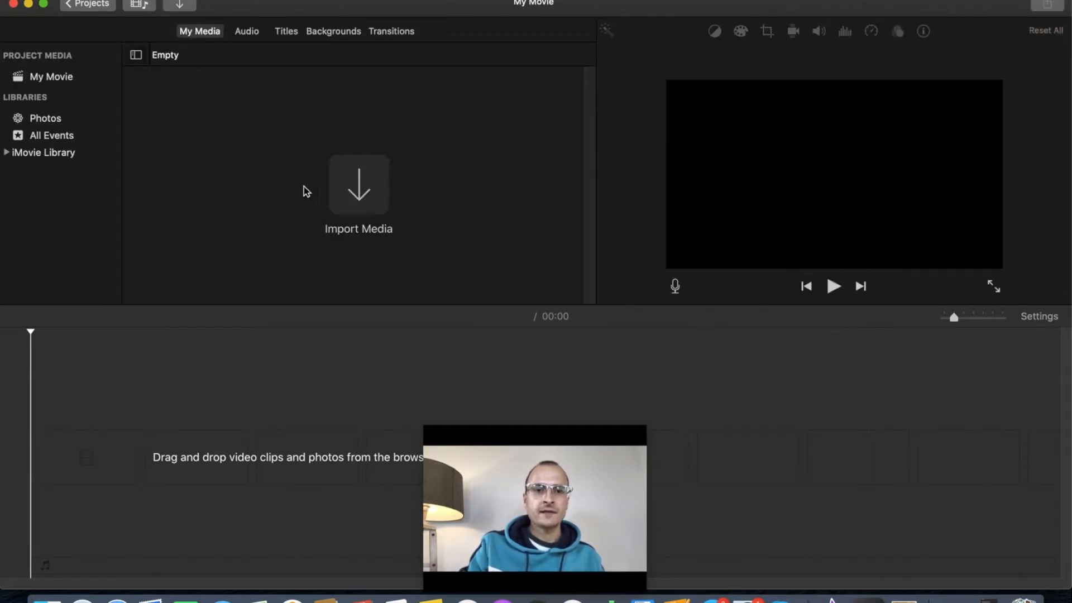
left_click(181, 5)
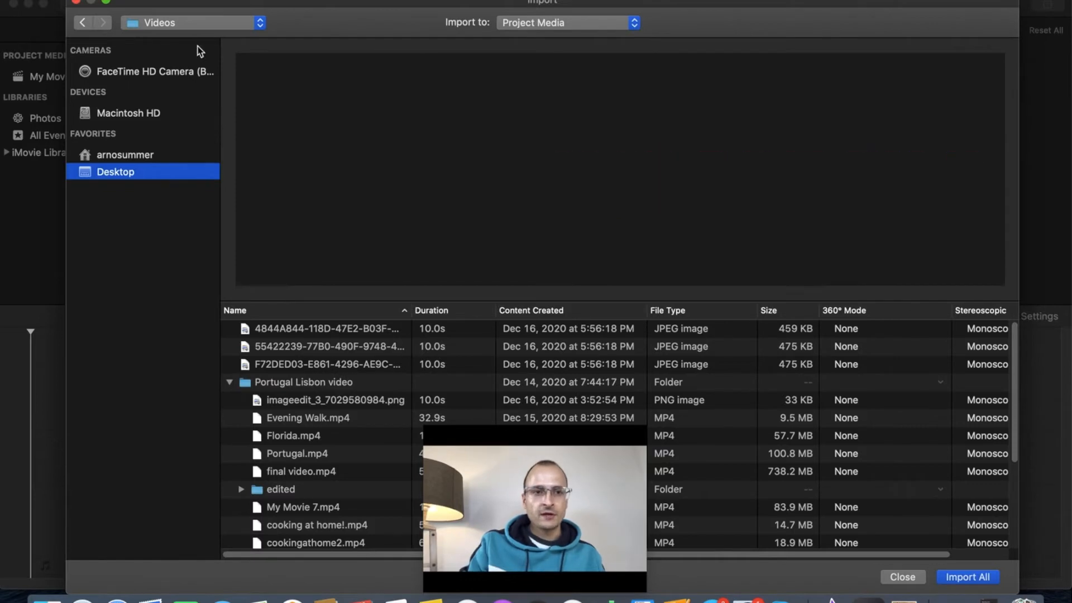
left_click(78, 2)
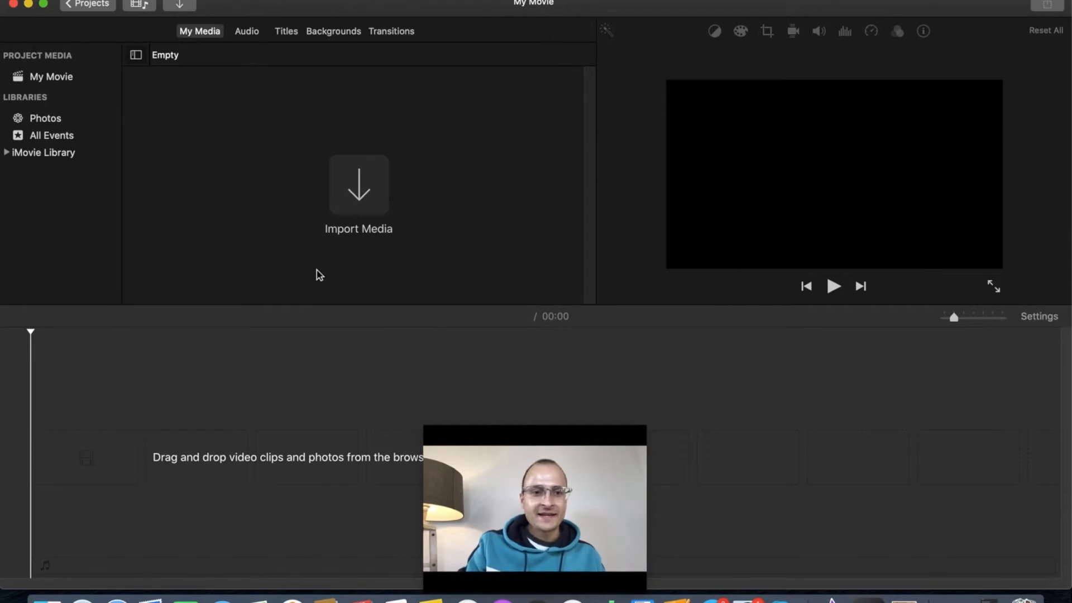
Step: Import My Movie 7.mp4 from the Portugal Lisbon video folder and add the whole clip to the timeline
left_click_drag(457, 450, 507, 2)
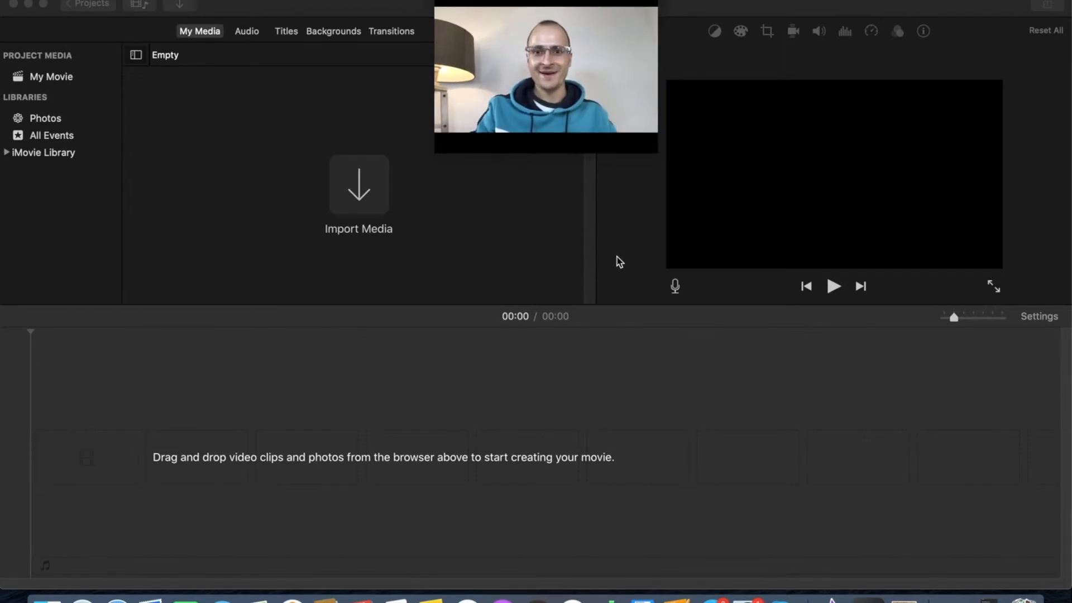
left_click(363, 199)
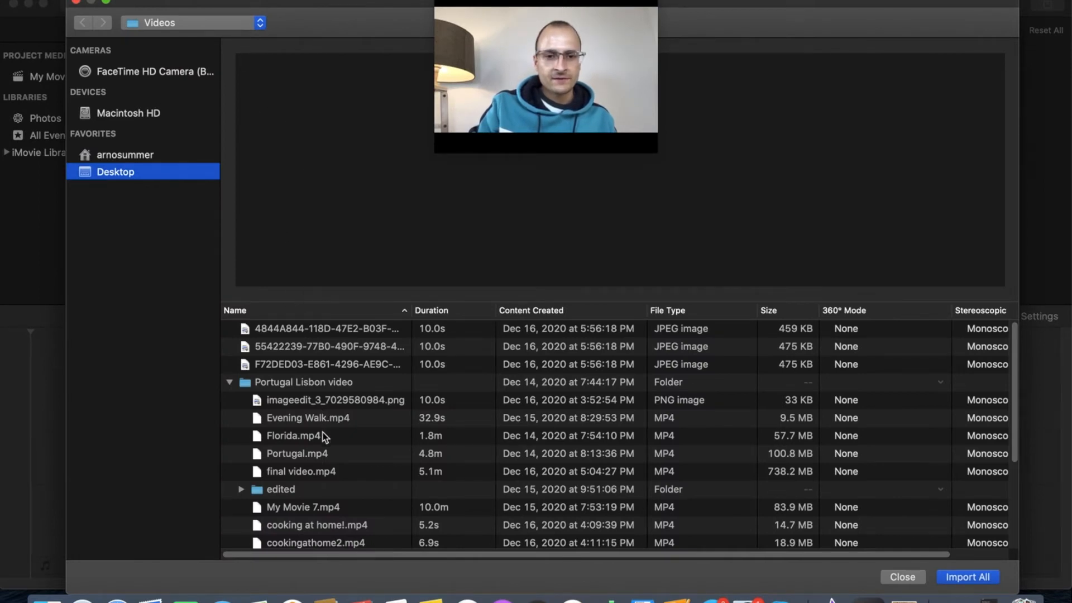
scroll(316, 436, "down", 1)
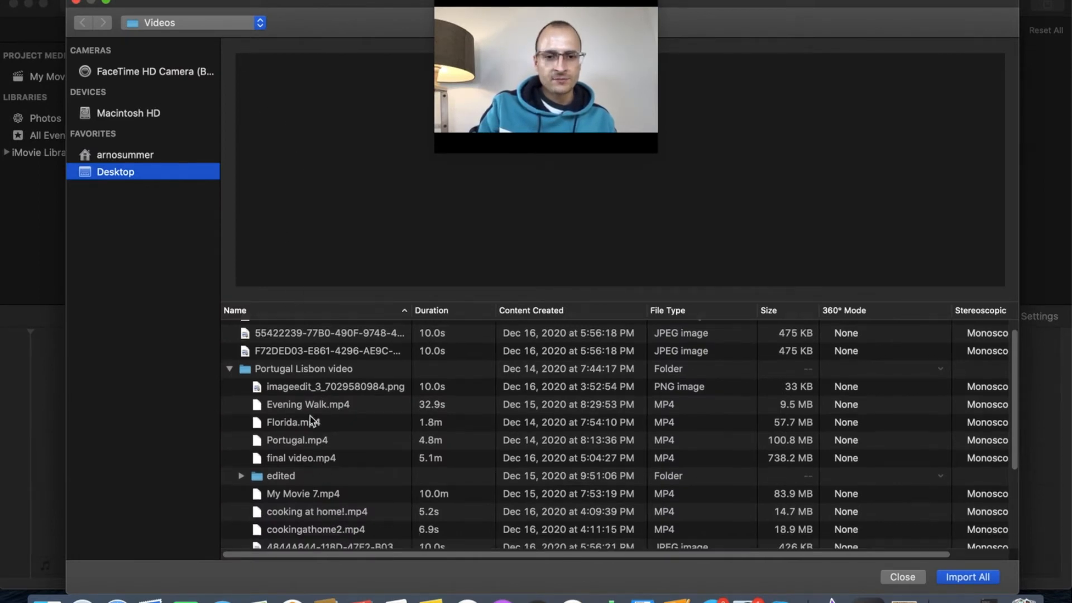
double_click(311, 499)
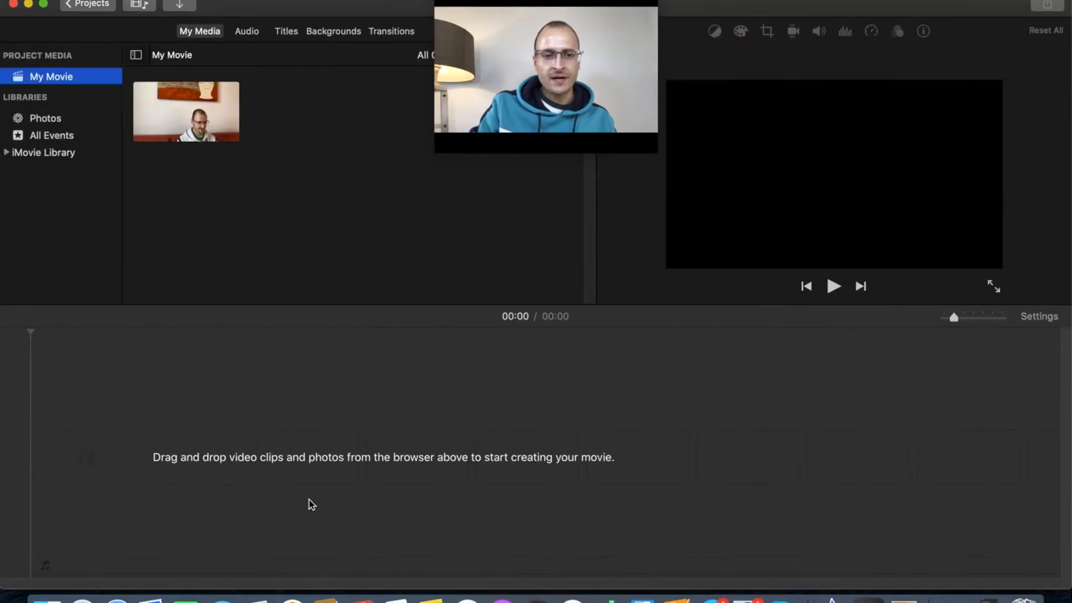
left_click(196, 117)
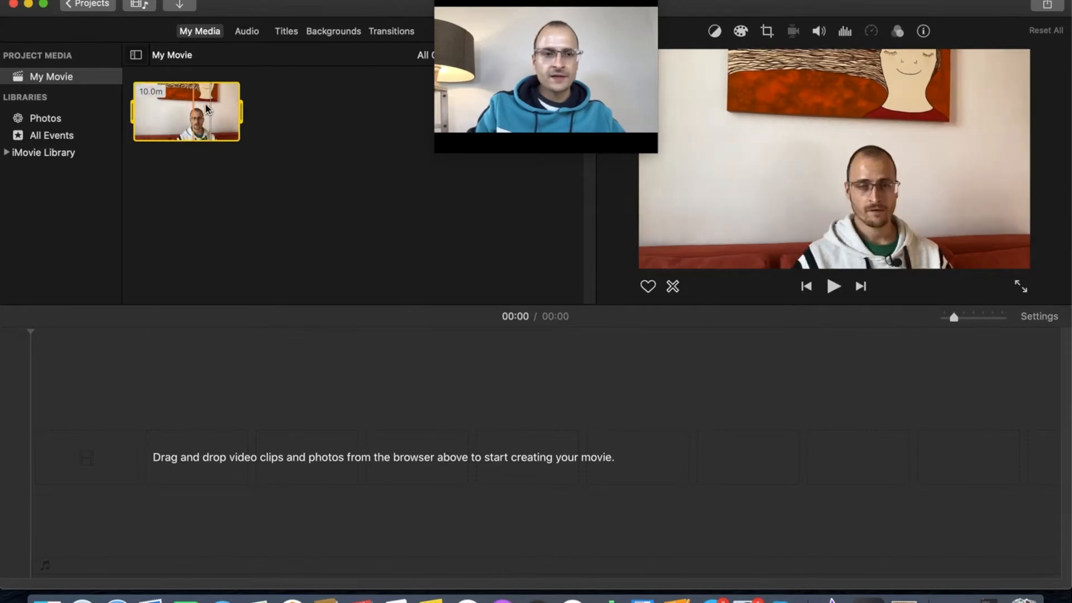
left_click_drag(216, 106, 94, 454)
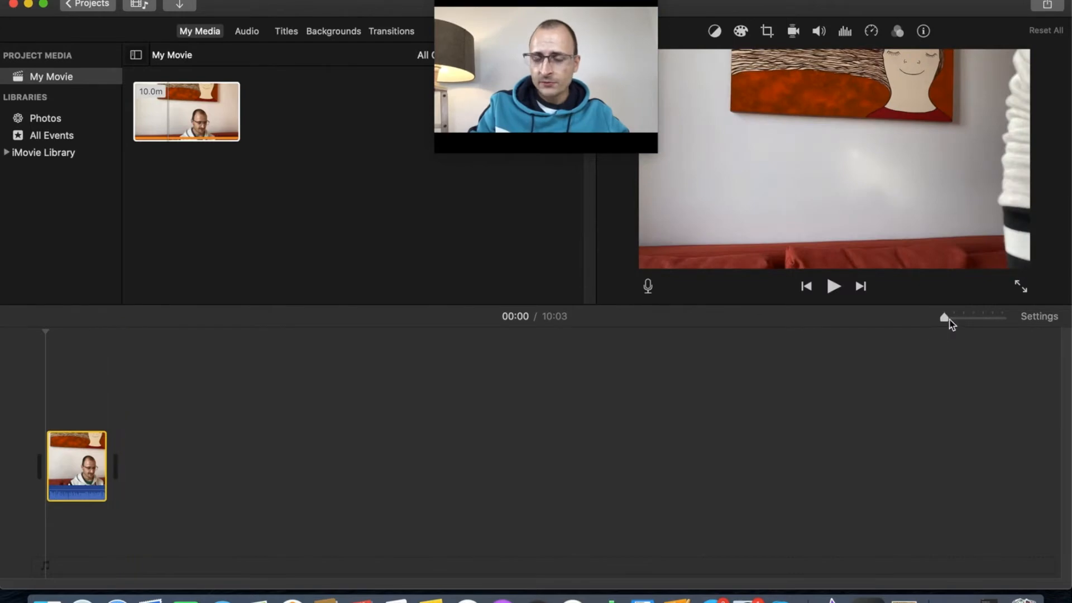
Step: Split the timeline clip at 00:08 and delete the opening segment before the cut
left_click(946, 319)
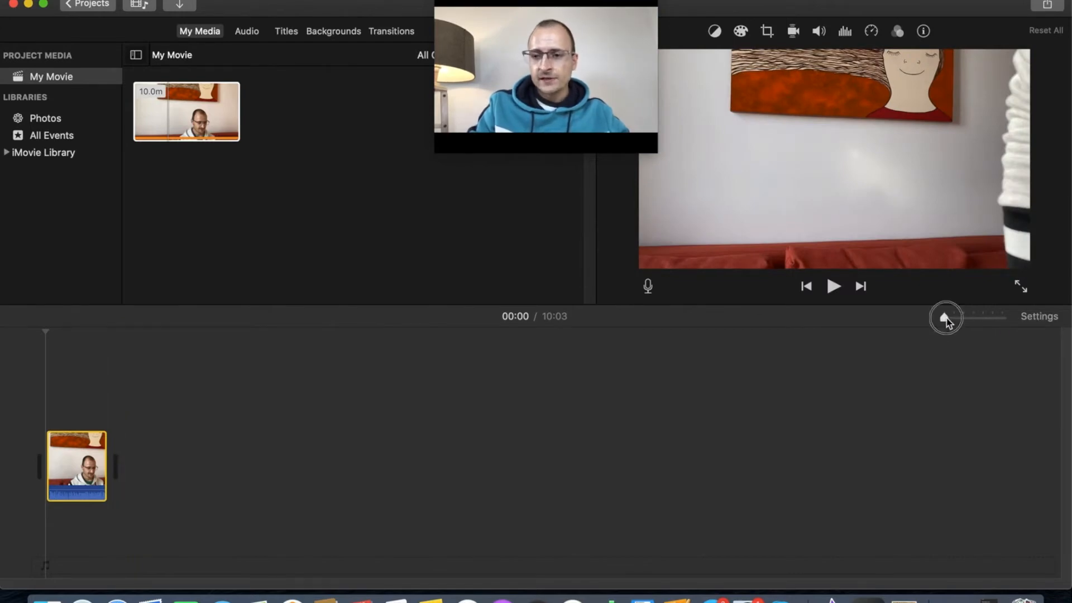
left_click_drag(948, 322, 974, 321)
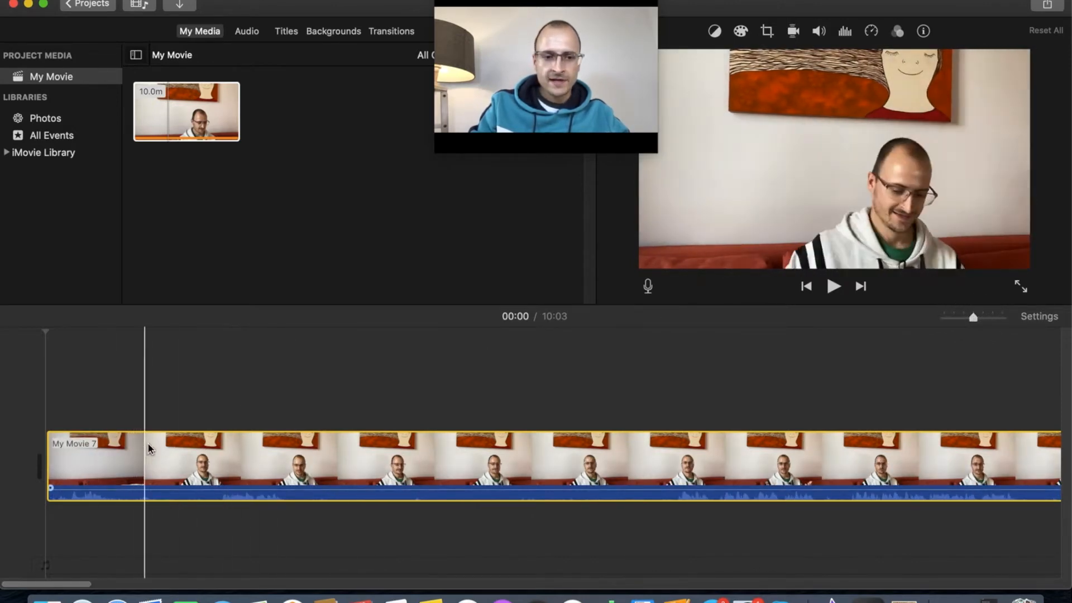
mouse_move(64, 584)
left_mouse_down()
mouse_move(77, 584)
mouse_move(47, 583)
left_mouse_up()
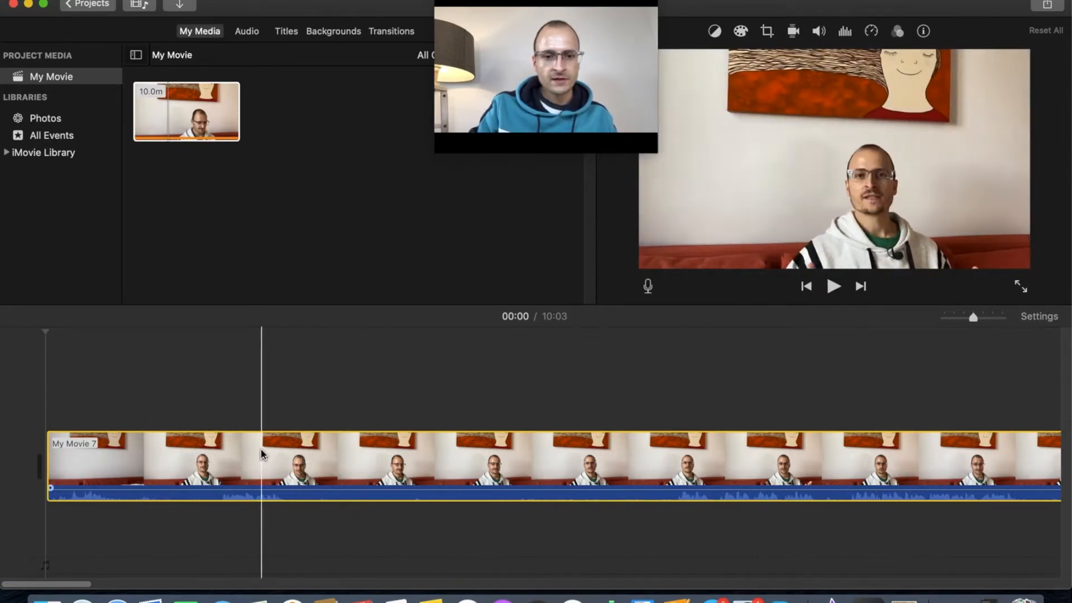
left_click(219, 454)
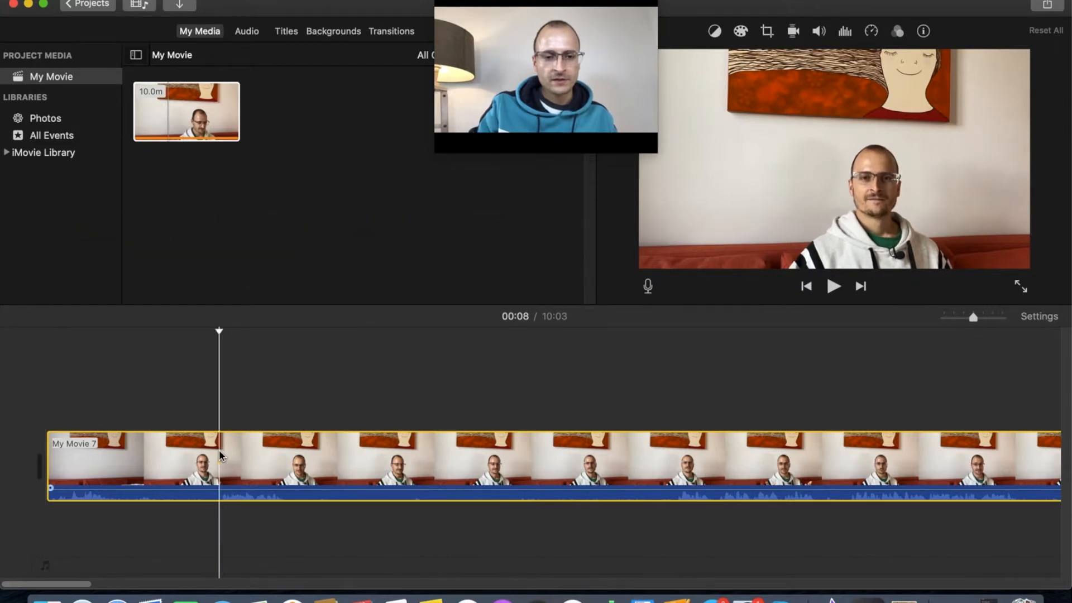
right_click(220, 454)
left_click(240, 450)
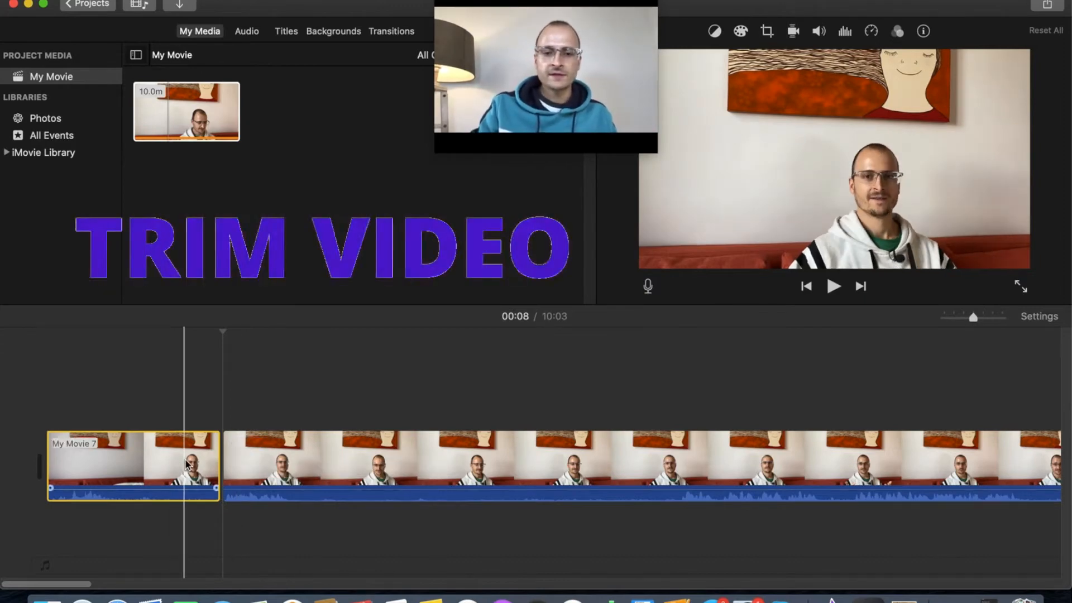
key("Delete")
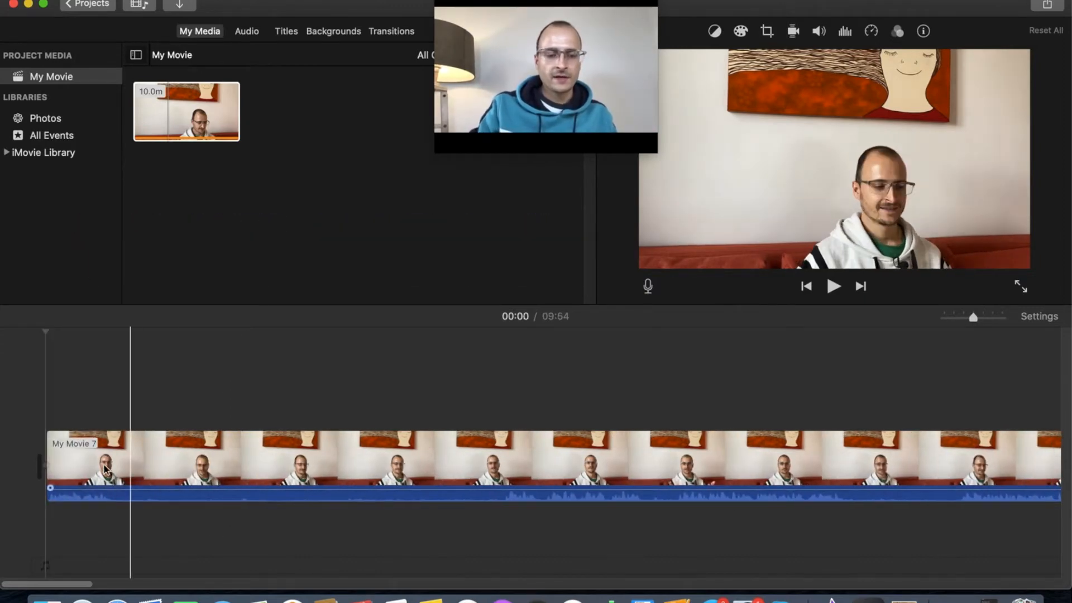
Step: Play the trimmed clip from its start and split it at 00:03
right_click(89, 463)
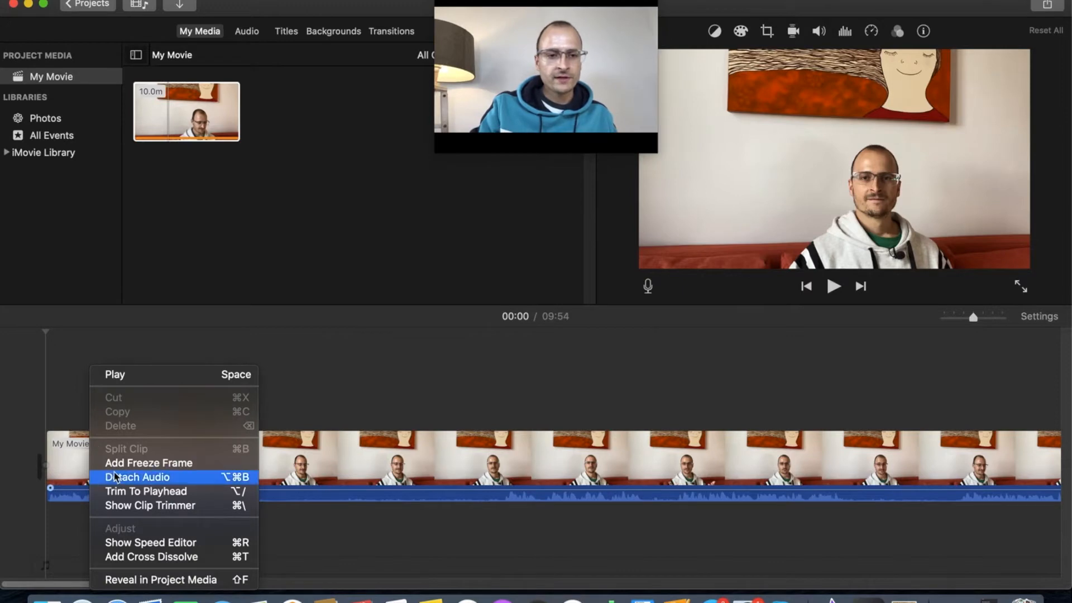
left_click(71, 400)
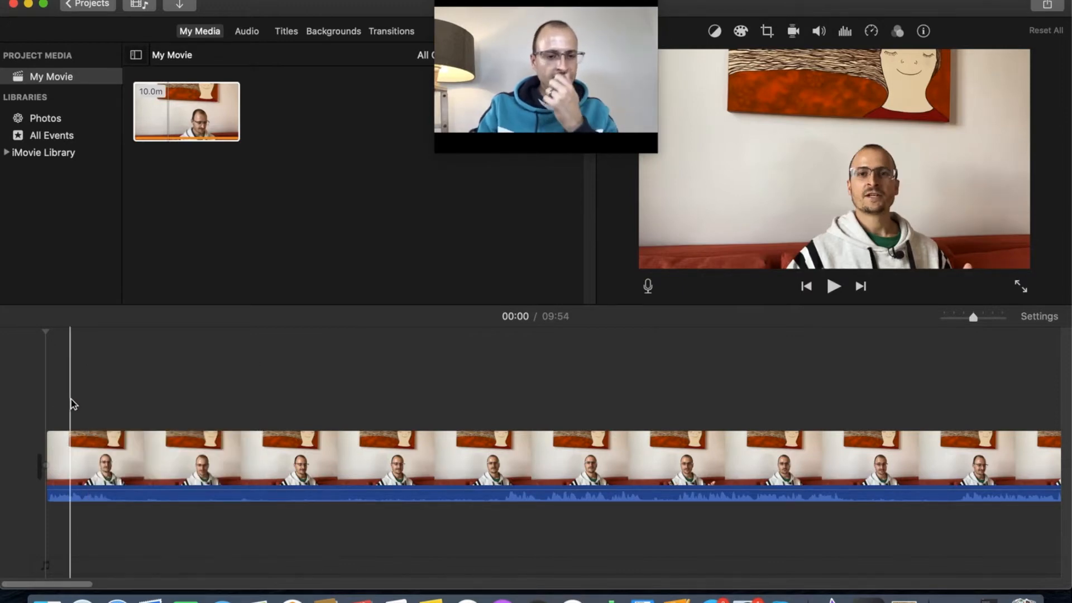
left_click(833, 287)
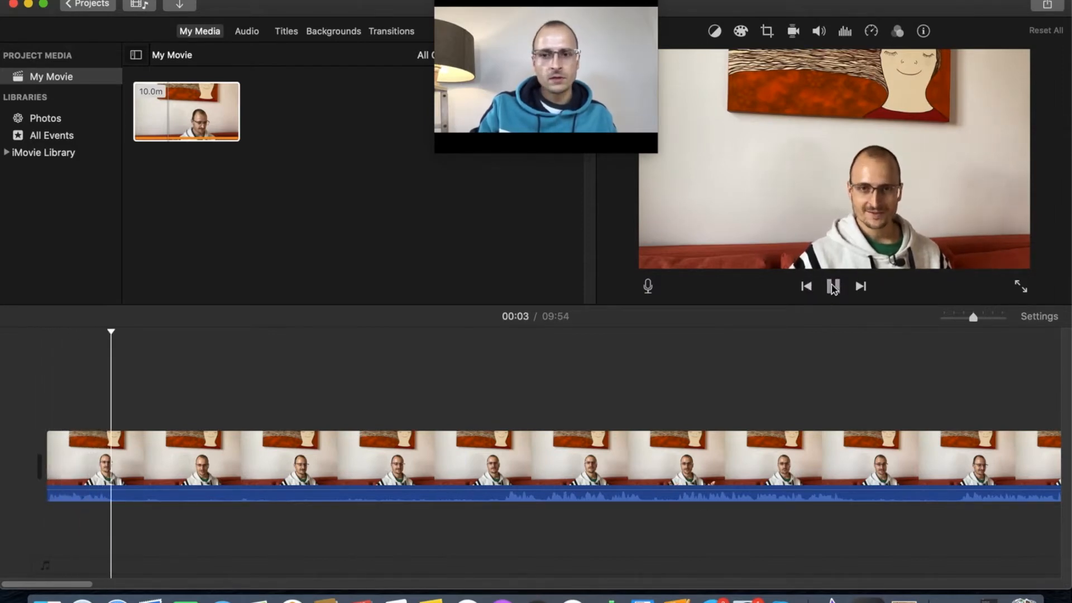
left_click(834, 287)
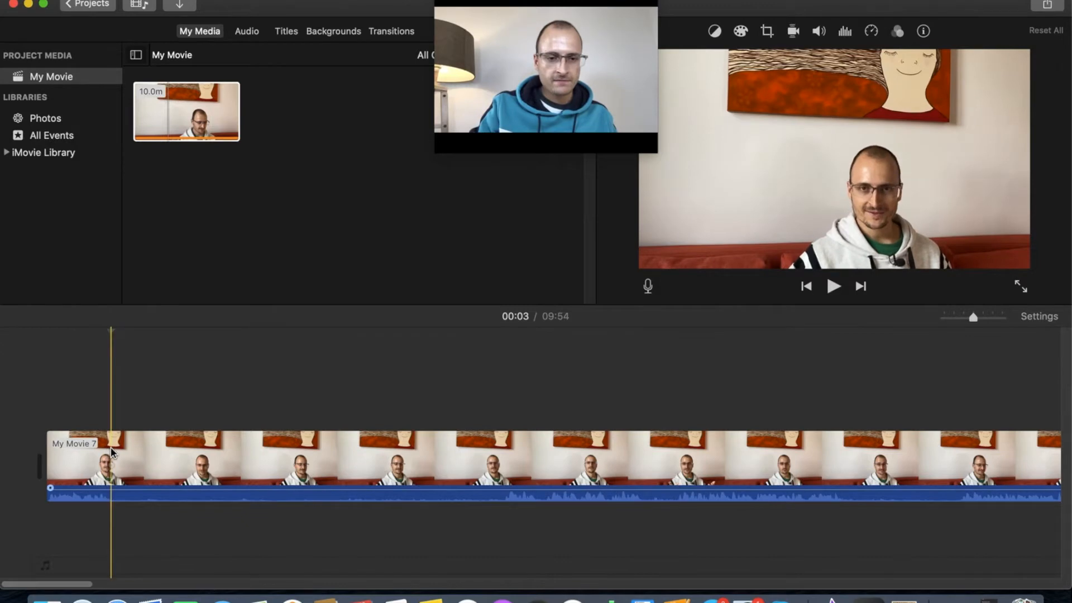
right_click(113, 453)
left_click(120, 449)
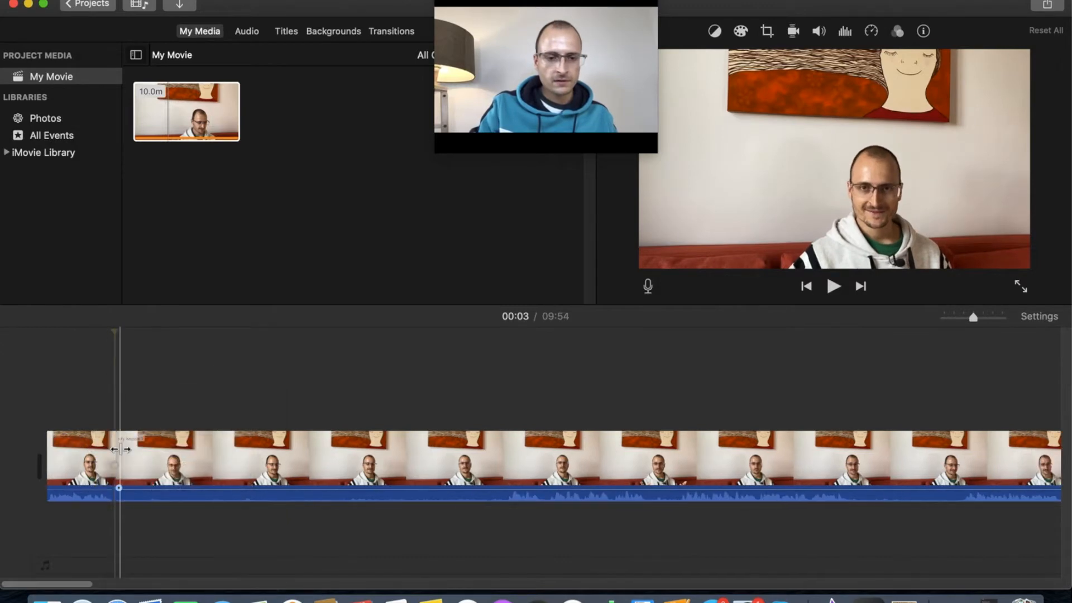
Step: Split the second segment at 00:31 and delete the unwanted part between 00:03 and that cut
right_click(506, 434)
left_click(506, 435)
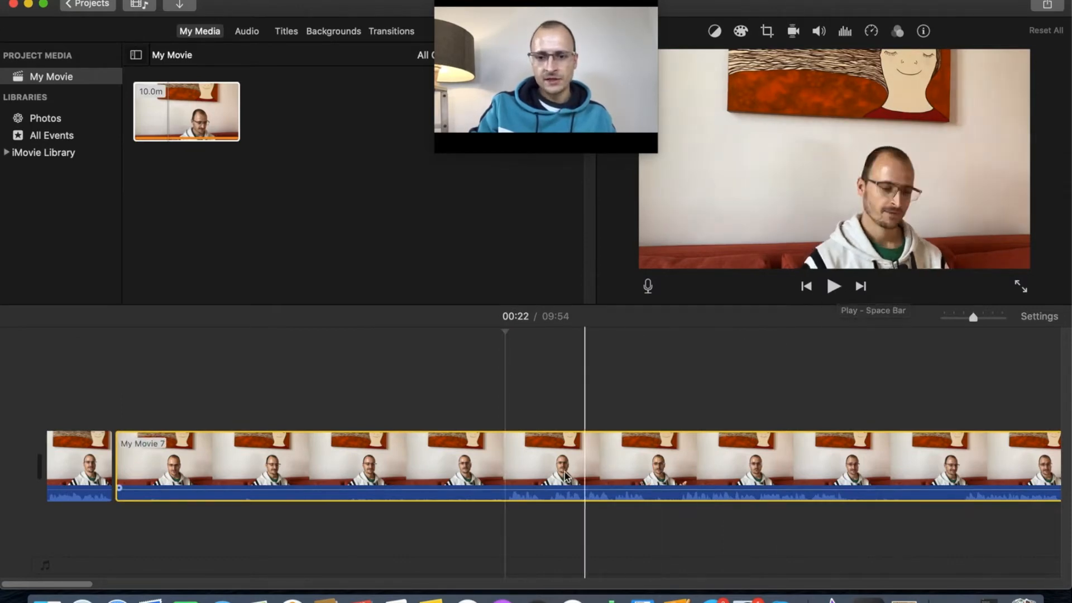
left_click(679, 455)
left_click(833, 286)
left_click(833, 286)
left_click(676, 414)
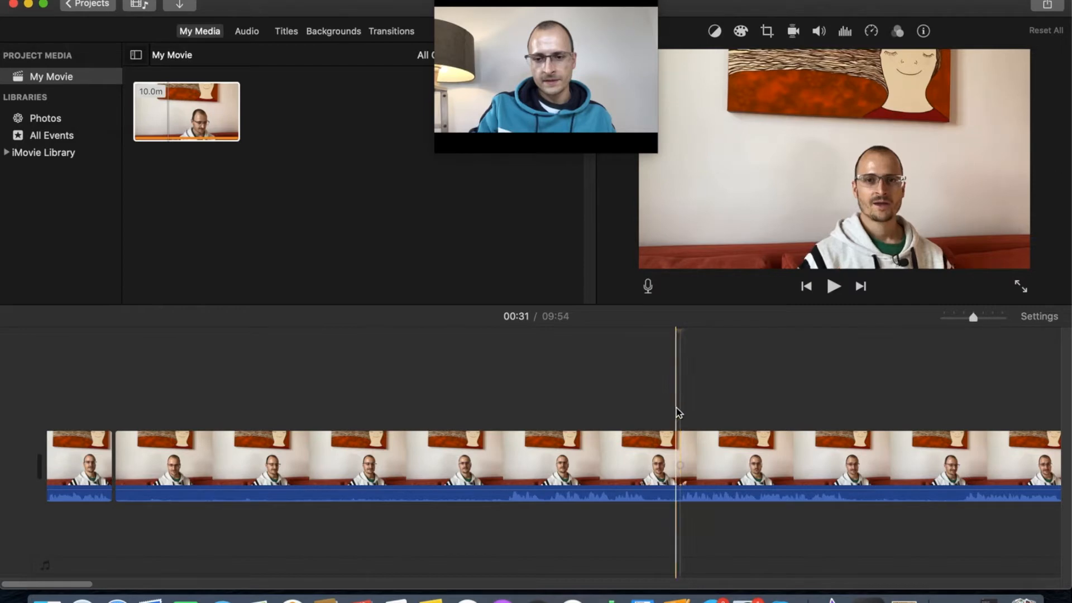
right_click(681, 447)
left_click(709, 449)
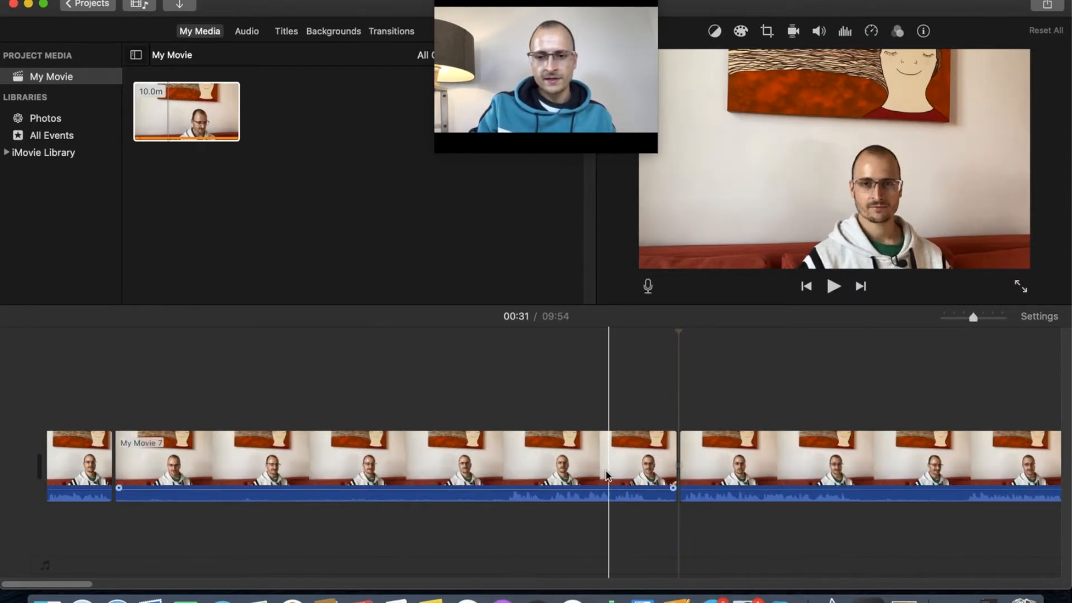
right_click(478, 447)
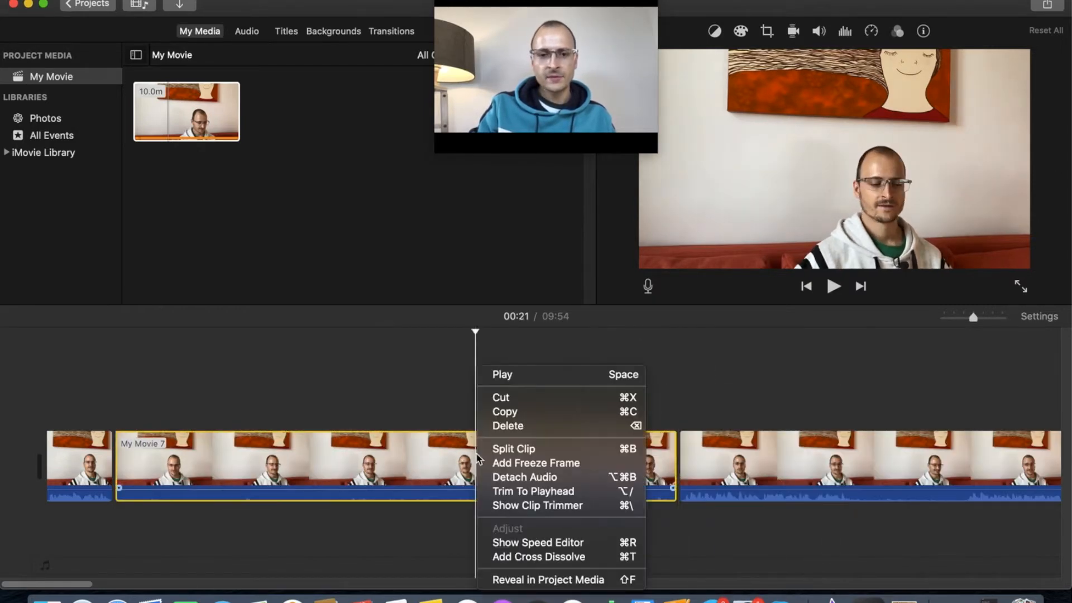
left_click(521, 427)
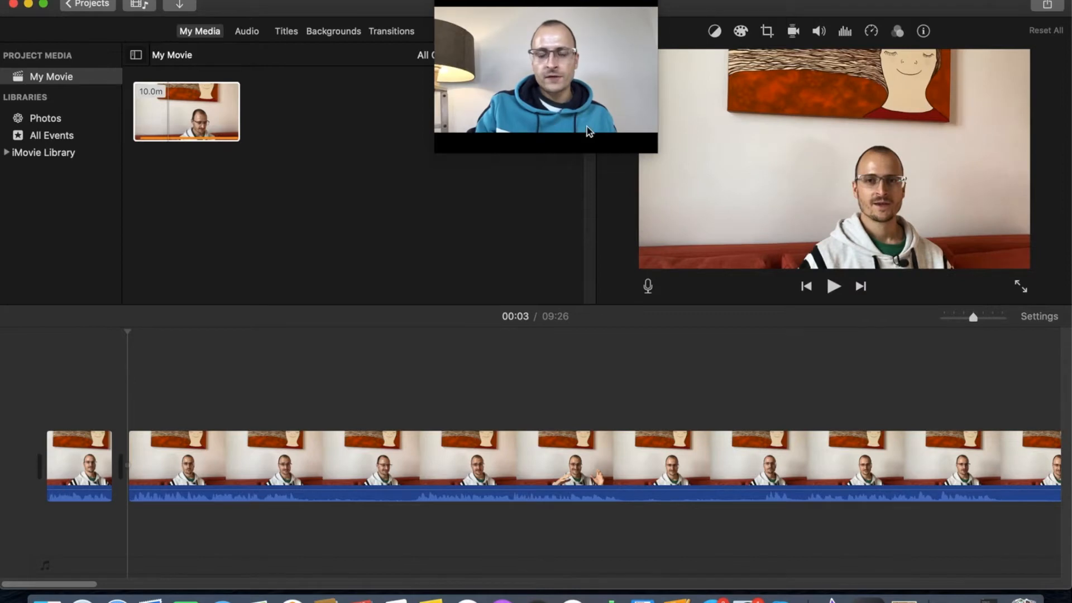
Step: Raise the volume of the long second clip to 200 % and play a short part to check the sound
left_click(286, 457)
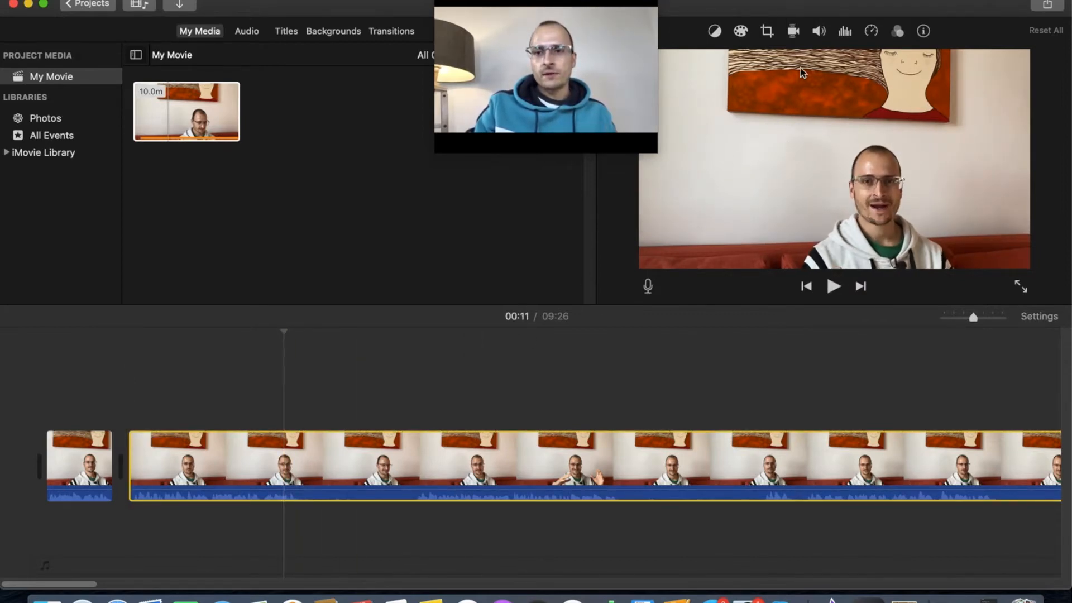
left_click(390, 442)
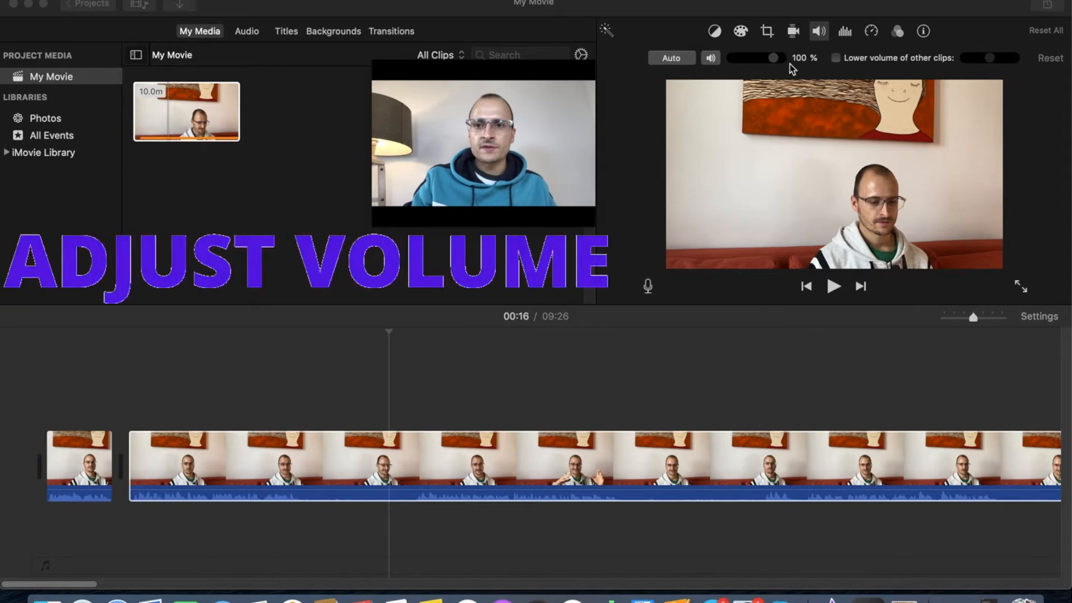
left_click(793, 61)
left_click_drag(775, 63, 781, 65)
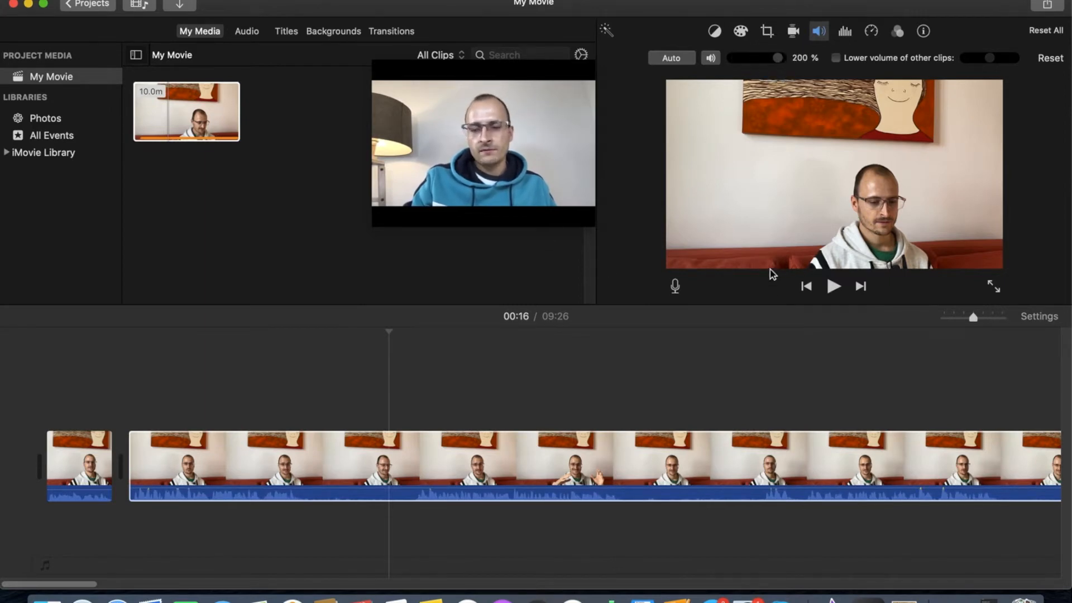
left_click(832, 287)
left_click(833, 286)
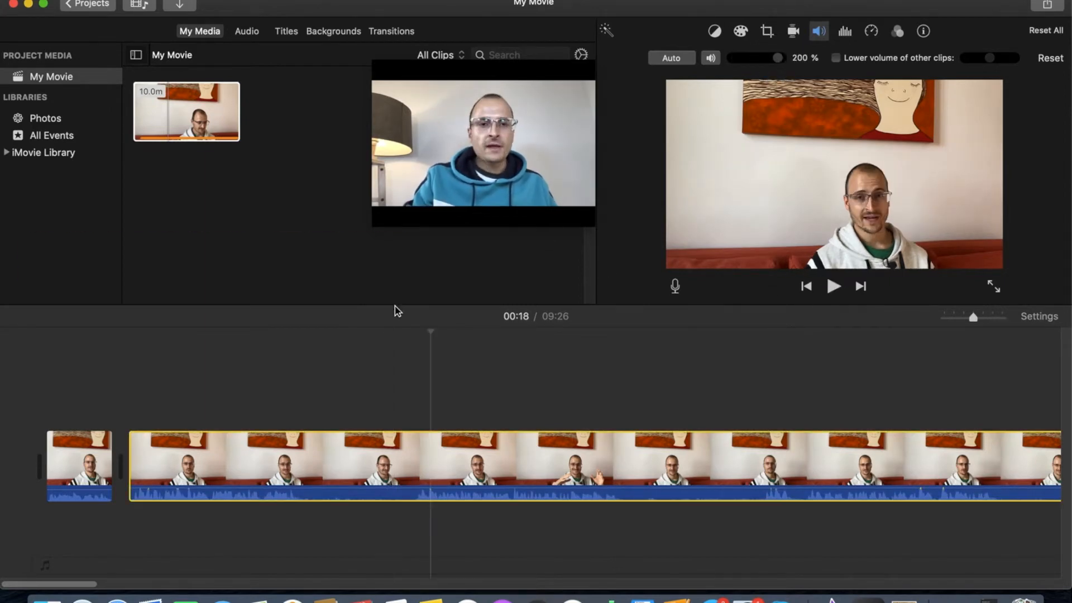
Step: Place the playhead at 00:03, the start of the second clip, and search the sound effects for "heart"
left_click(129, 406)
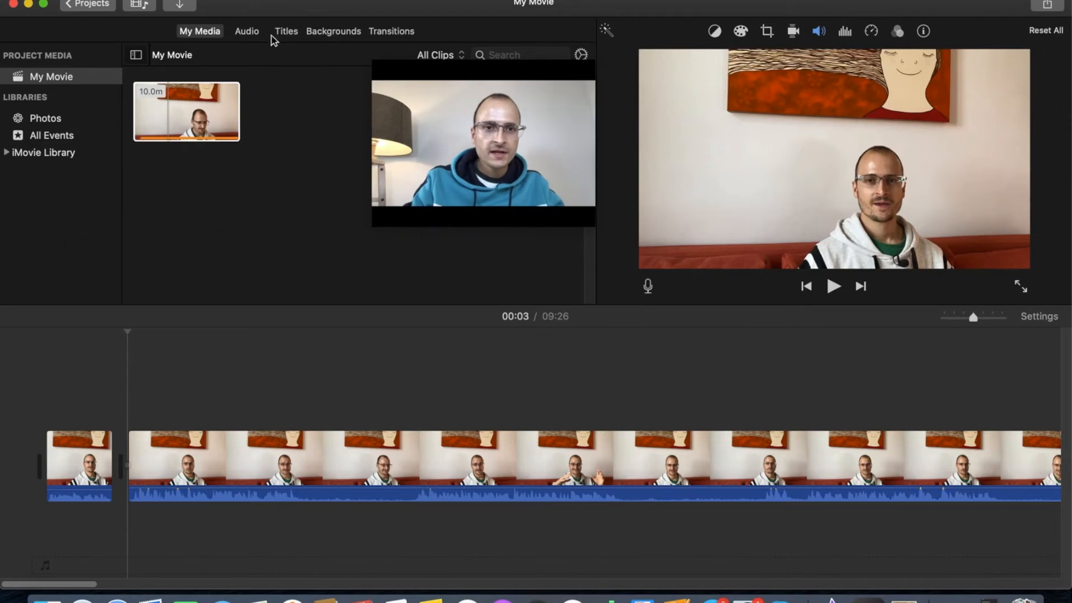
left_click(257, 35)
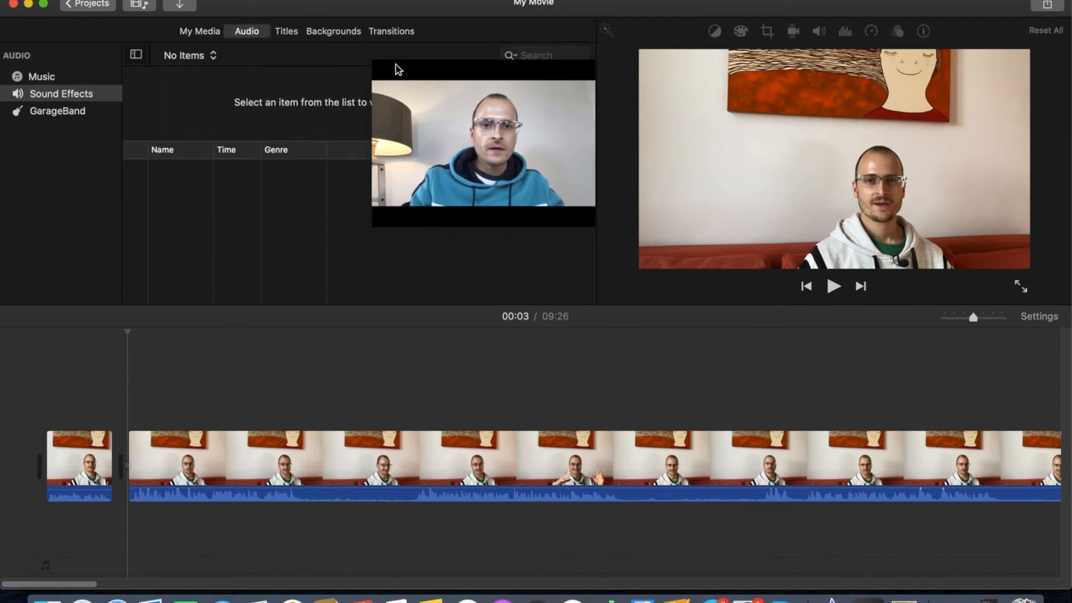
left_click_drag(443, 77, 505, 0)
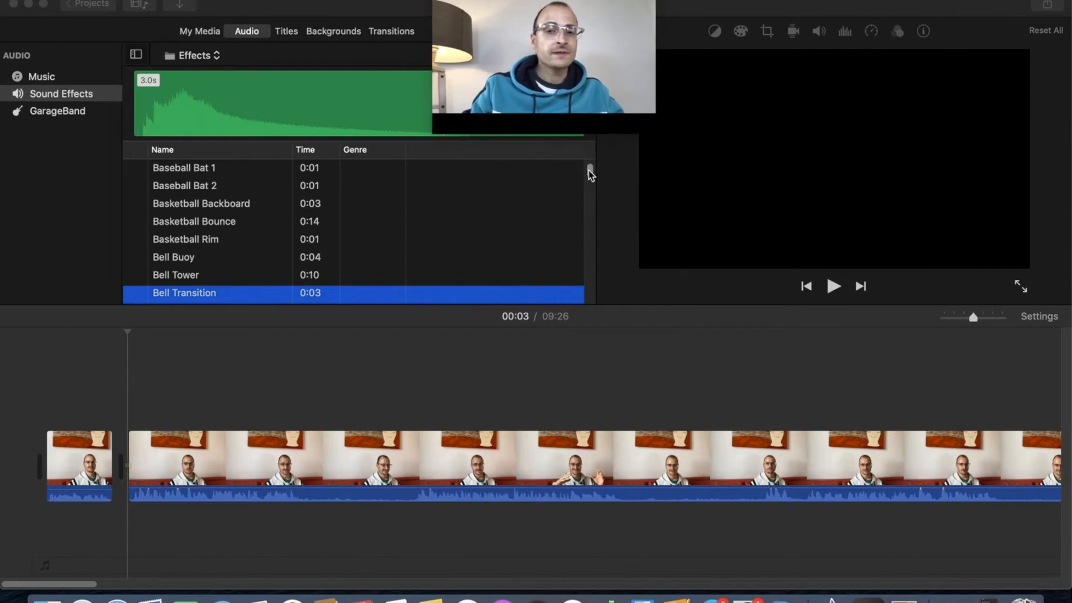
left_click_drag(591, 174, 594, 186)
left_click_drag(552, 1, 615, 350)
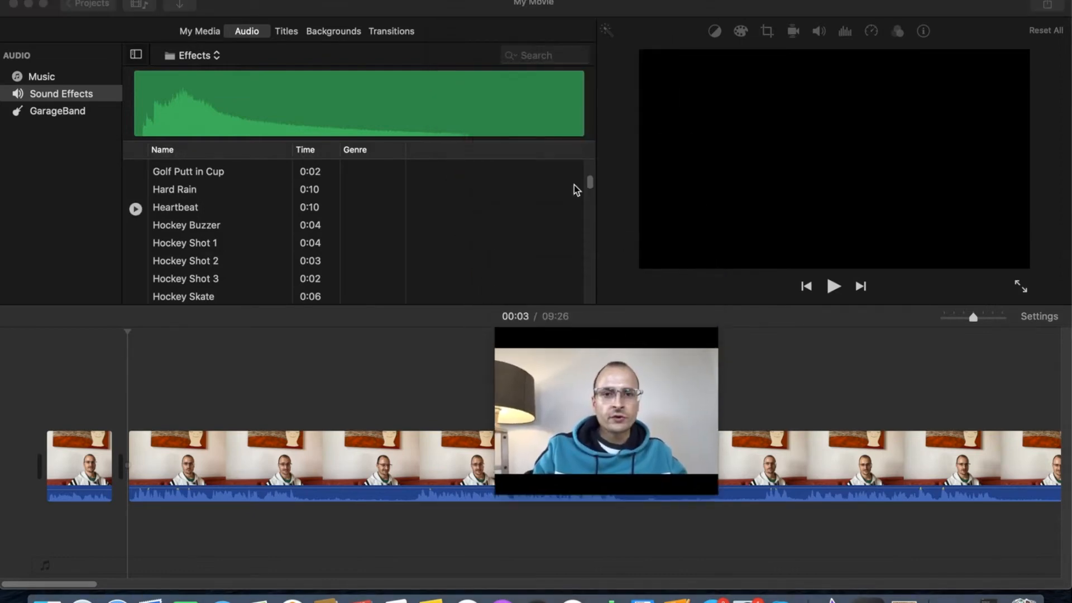
left_click(547, 59)
type("h")
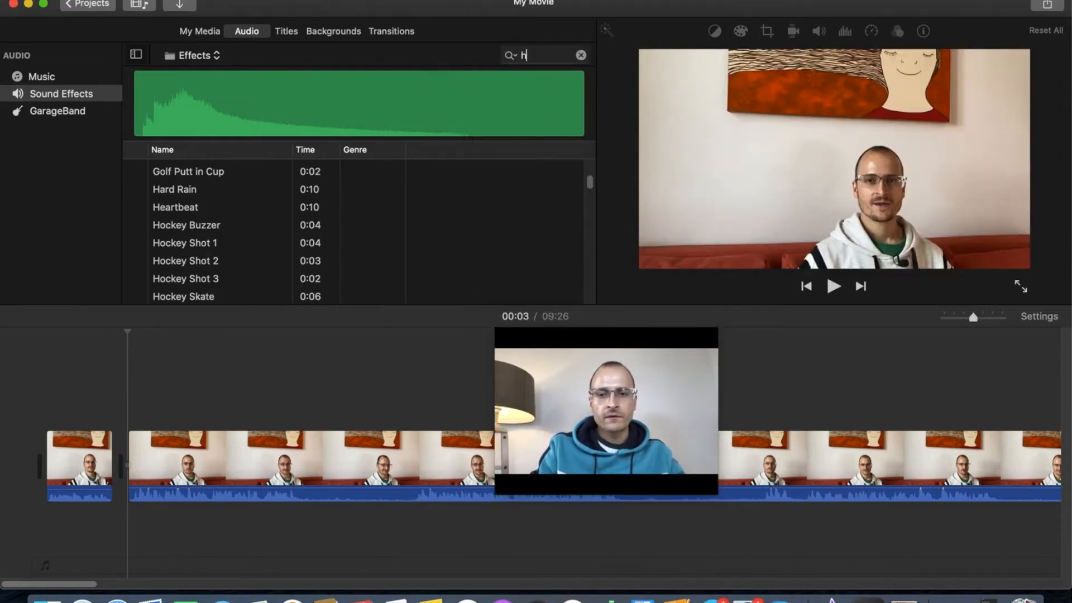
type("ear")
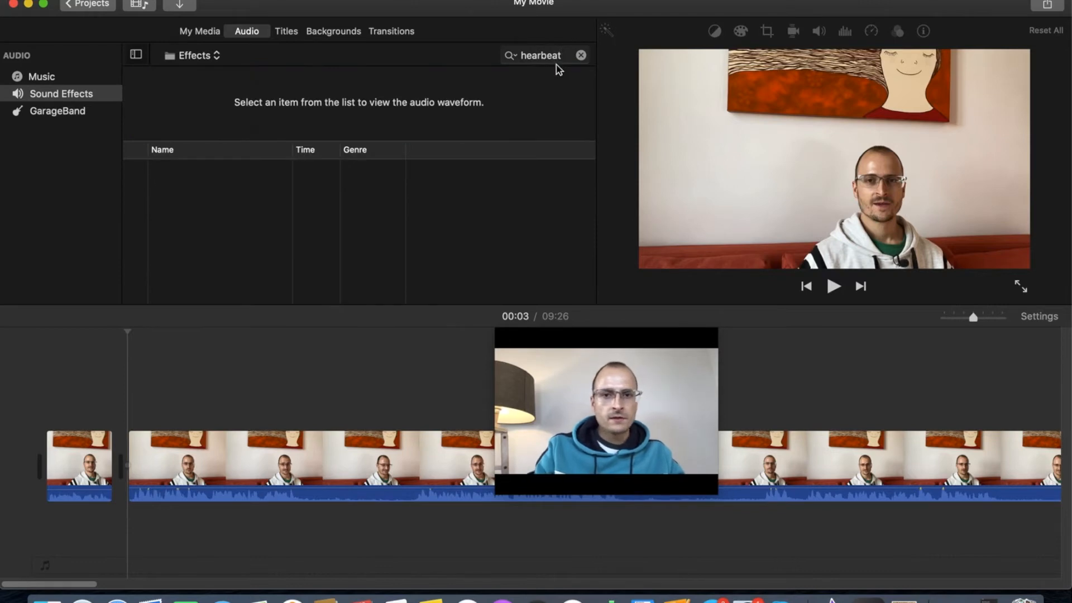
type("t")
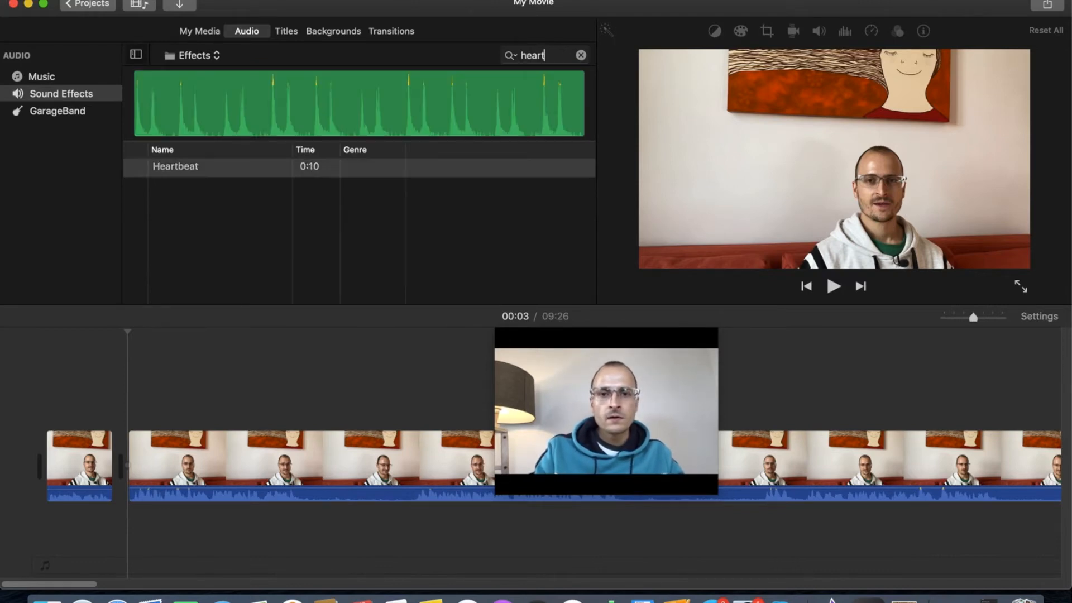
Step: Preview the Heartbeat sound effect
left_click(171, 169)
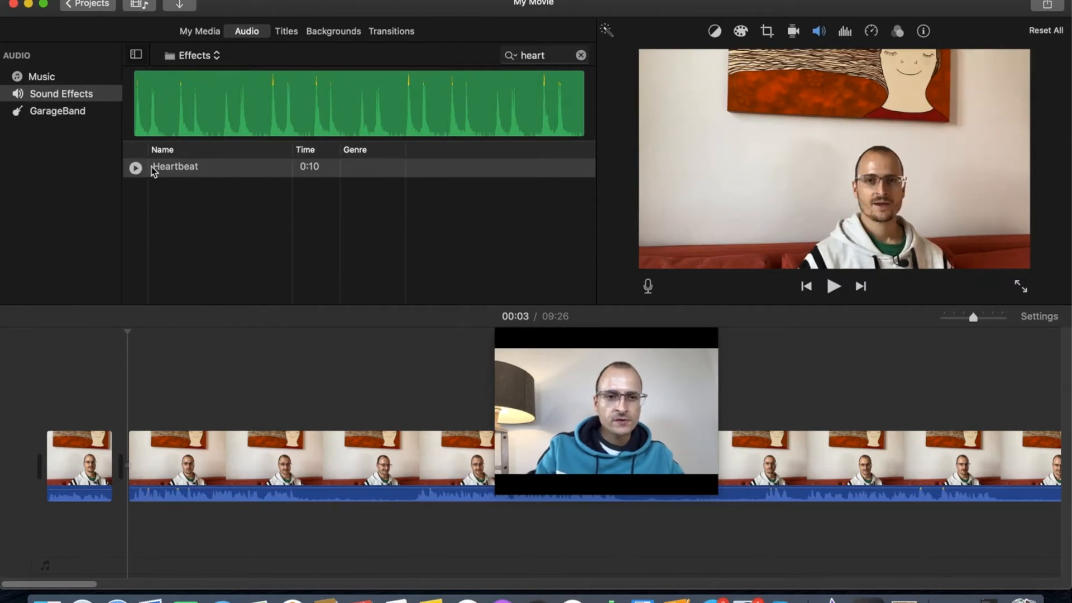
left_click(172, 165)
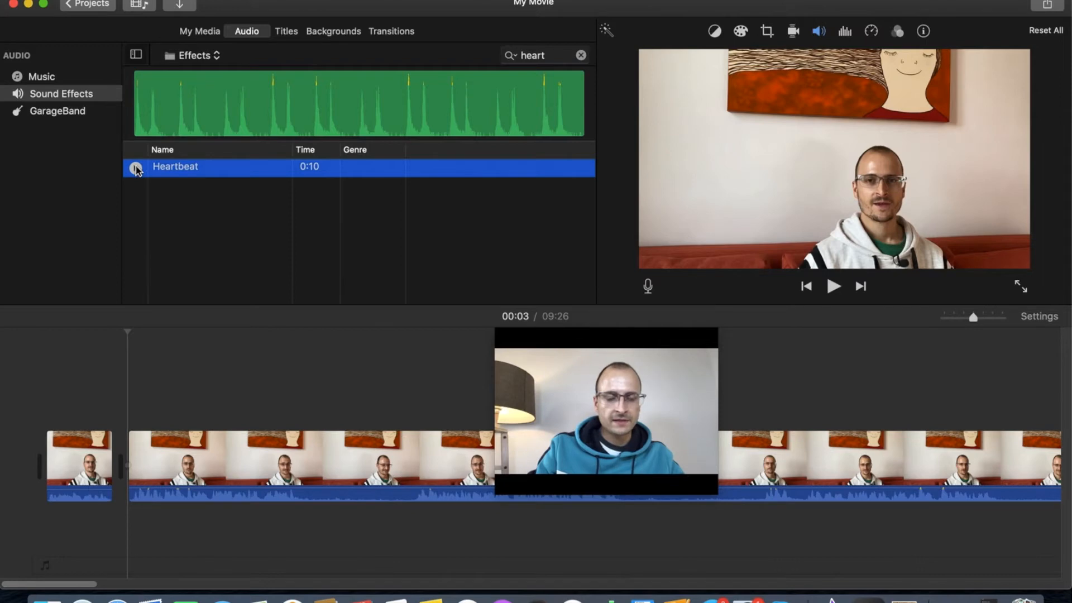
left_click(205, 106)
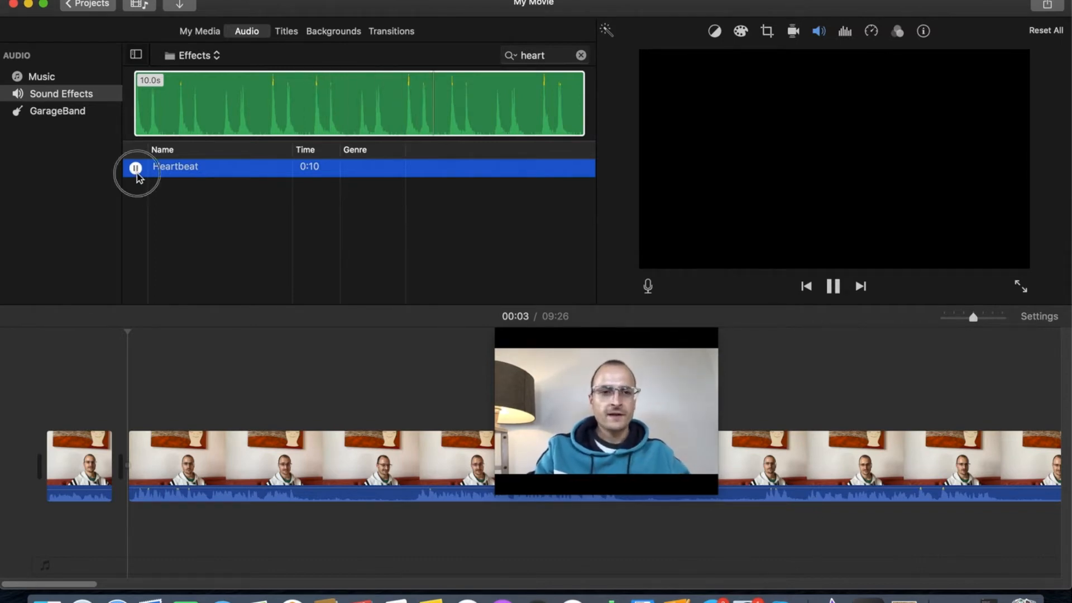
left_click_drag(162, 368, 163, 370)
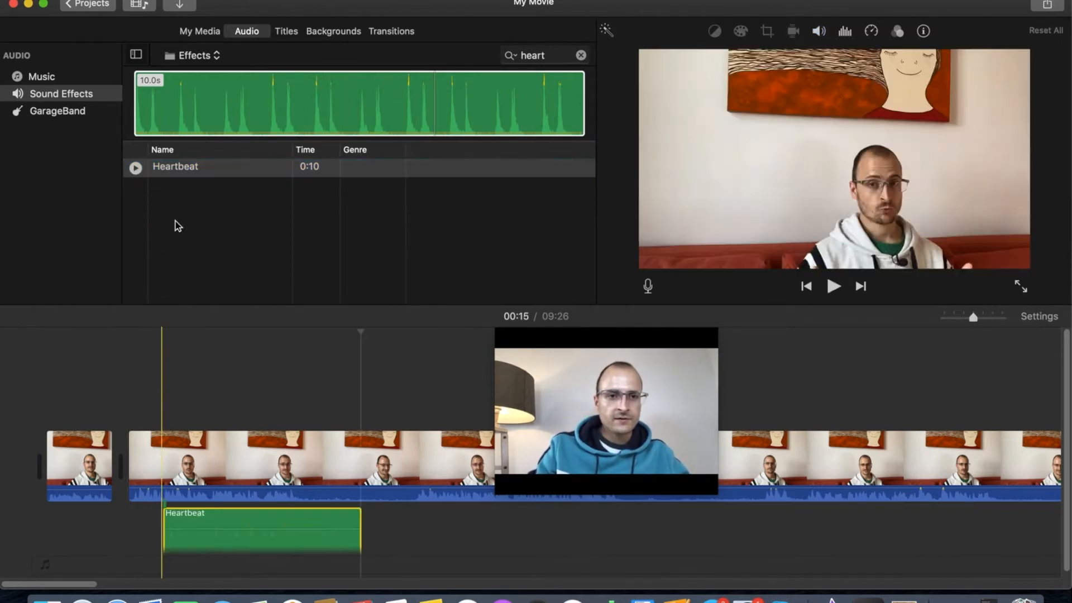
left_click_drag(210, 529, 217, 344)
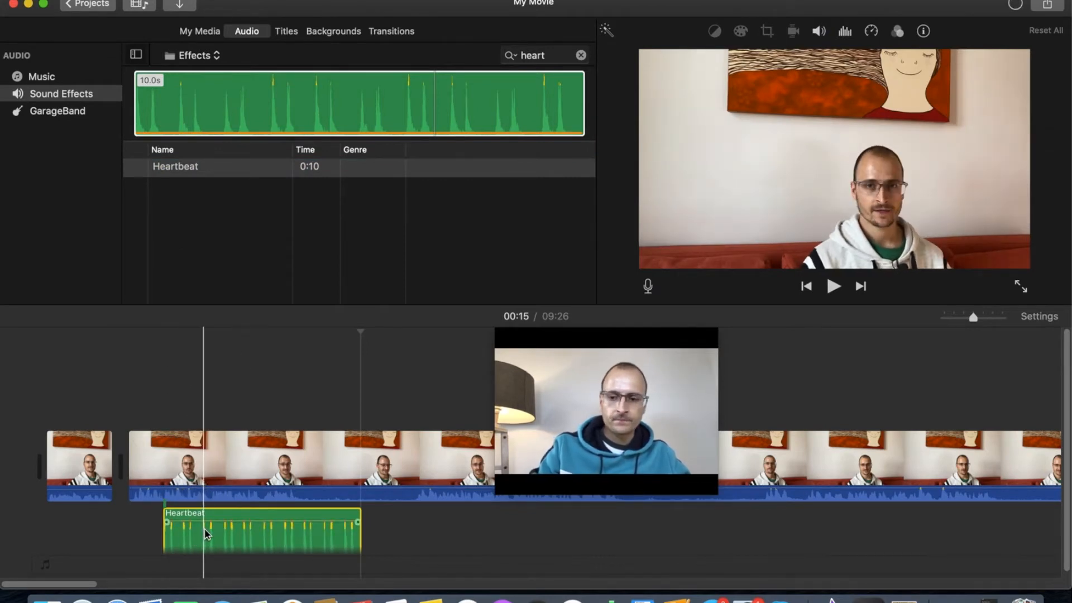
key("Delete")
Step: Add the Heartbeat sound effect to the timeline beneath the start of the second clip at 00:03
left_click_drag(208, 98, 115, 508)
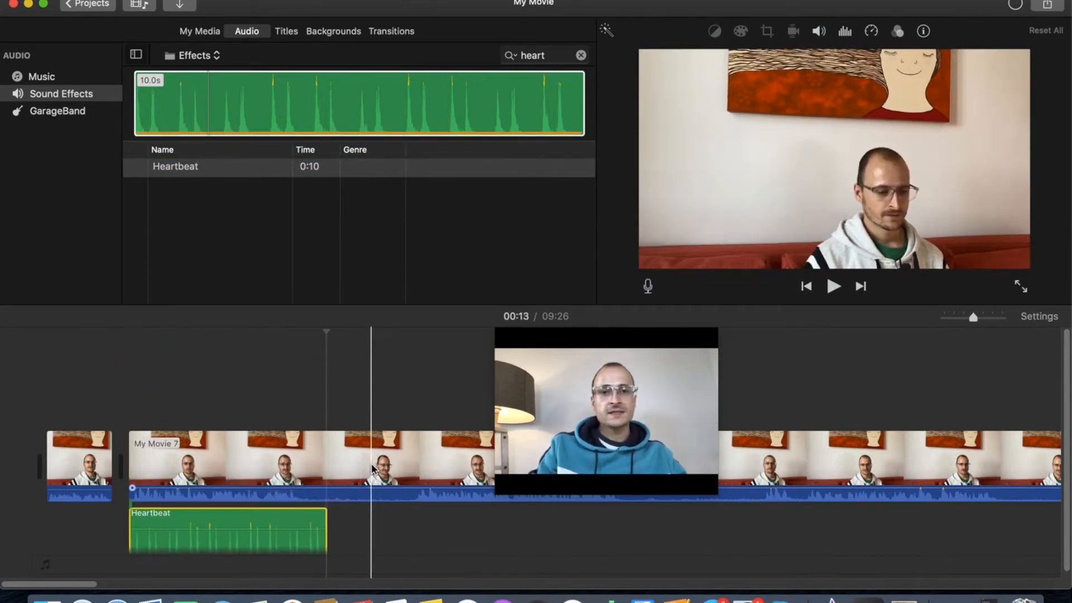
left_click(246, 536)
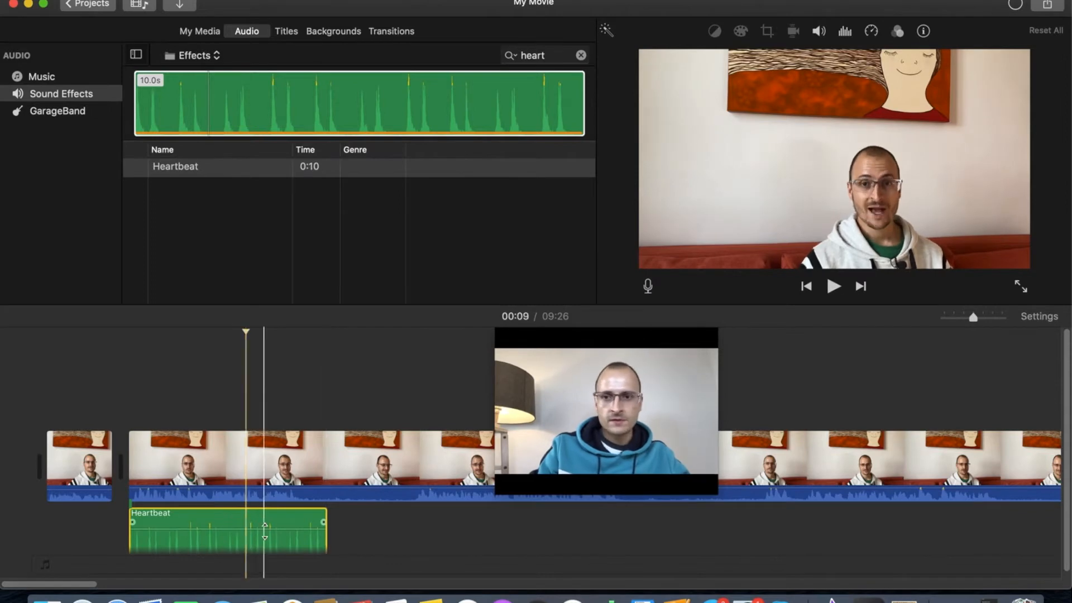
left_click(266, 529)
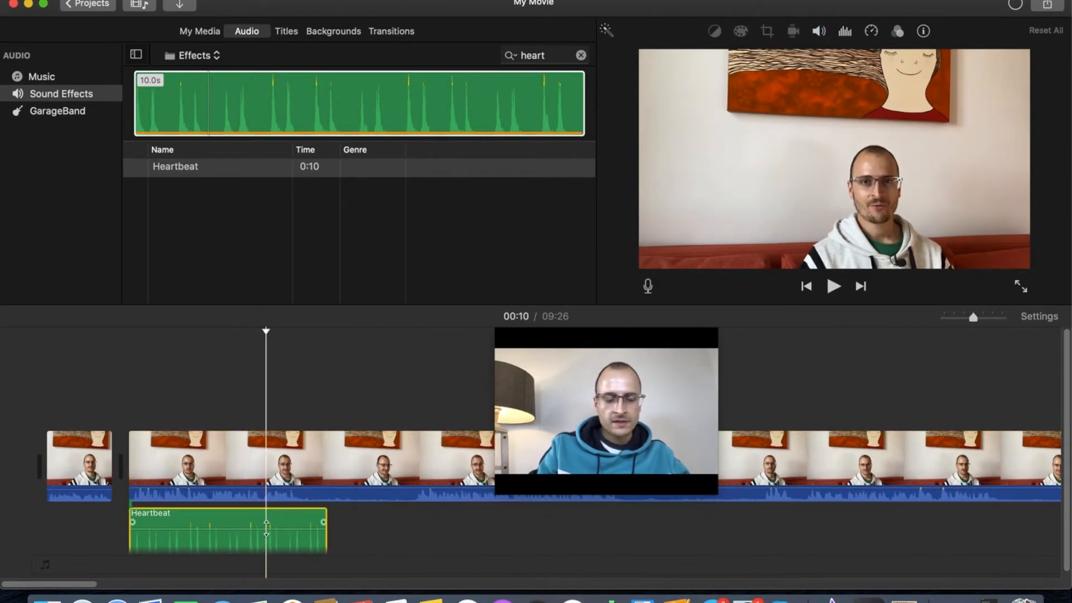
Step: Lower the volume of the long second video clip to 76 %
left_click(268, 470)
right_click(288, 469)
left_click(218, 522)
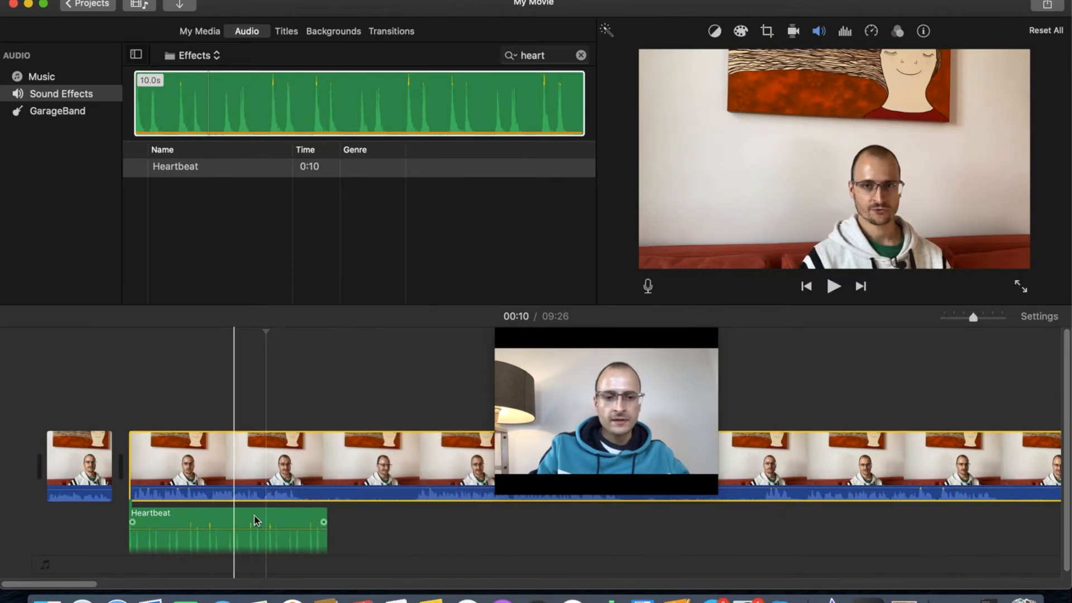
left_click_drag(1067, 532, 1066, 570)
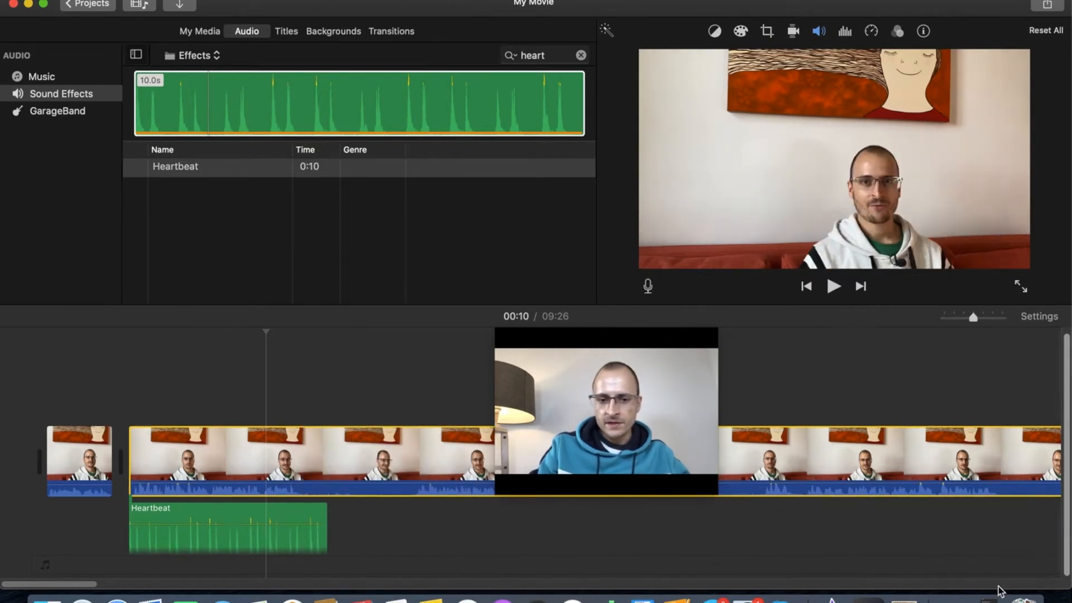
left_click(821, 34)
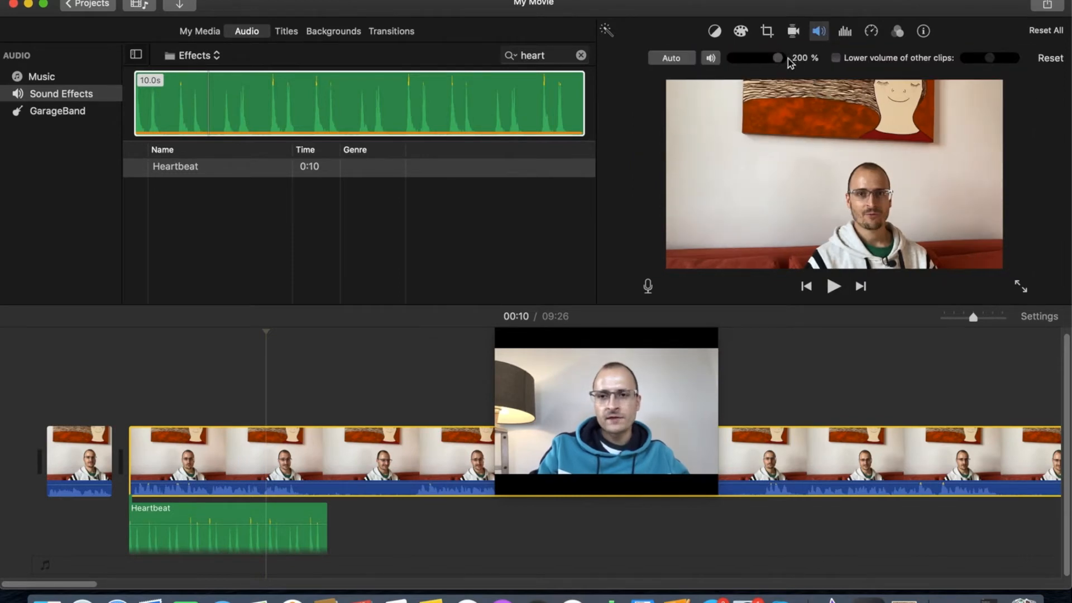
left_click_drag(778, 58, 765, 58)
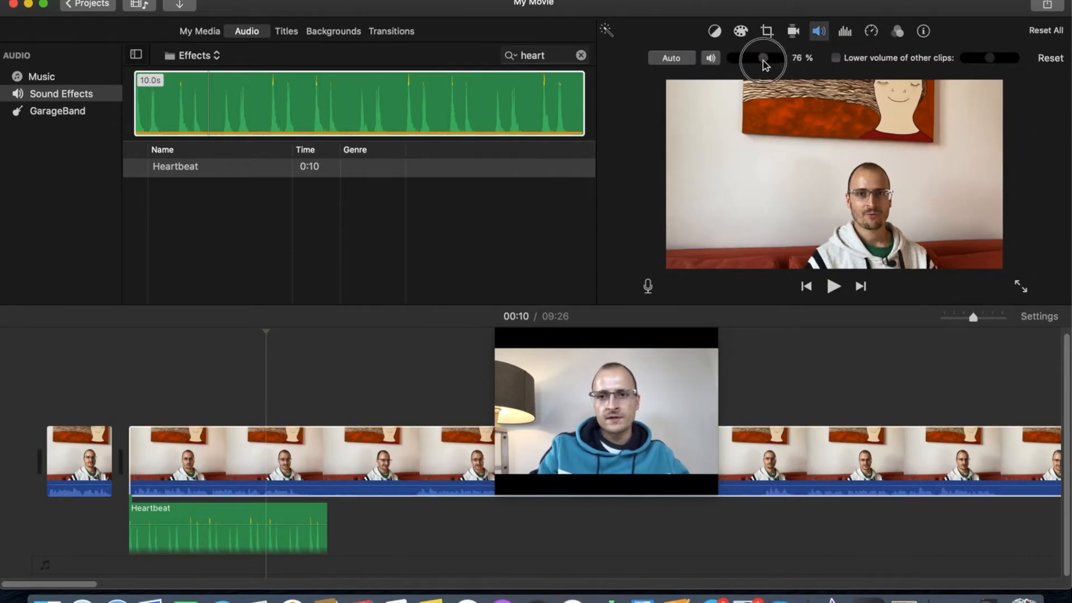
Step: Play the section with the Heartbeat effect to check the sound balance, and place the playhead at 00:16
left_click(833, 286)
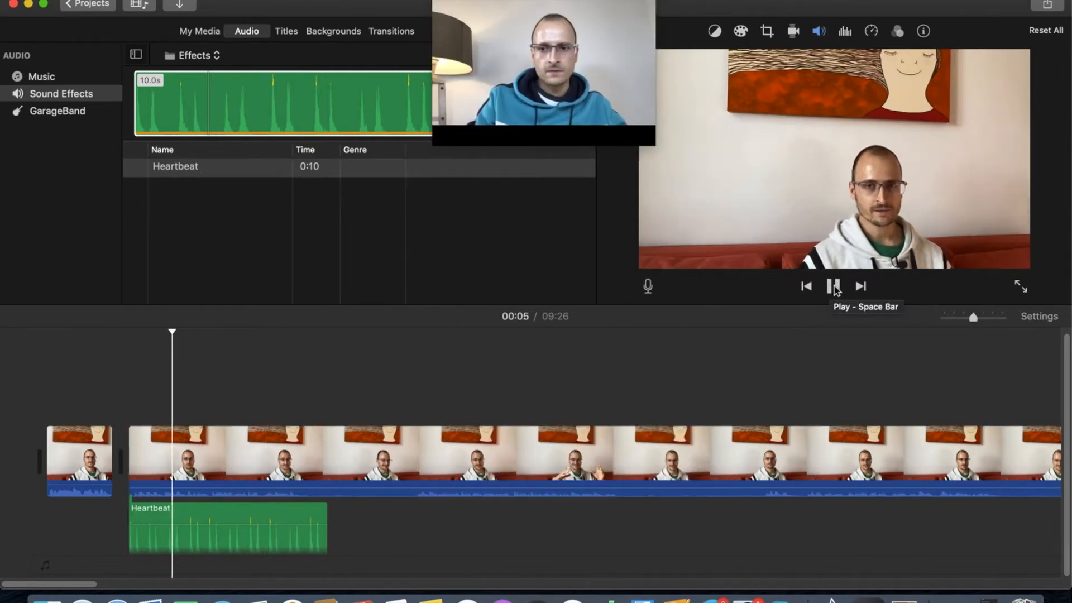
left_click(833, 286)
left_click(398, 334)
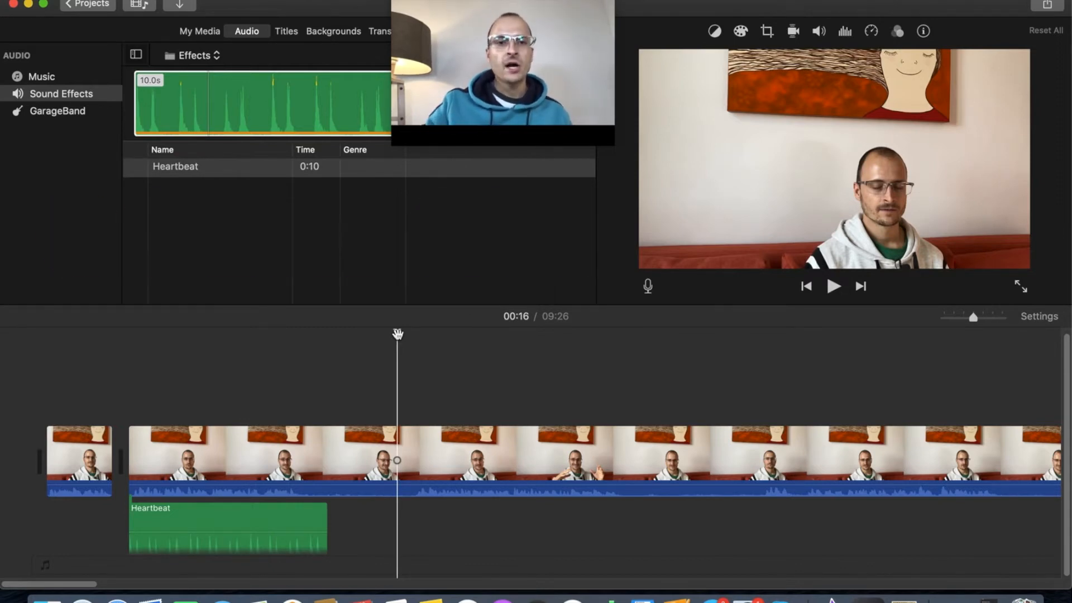
Step: Split the long video clip at 00:56 and again at 00:59
left_click(209, 31)
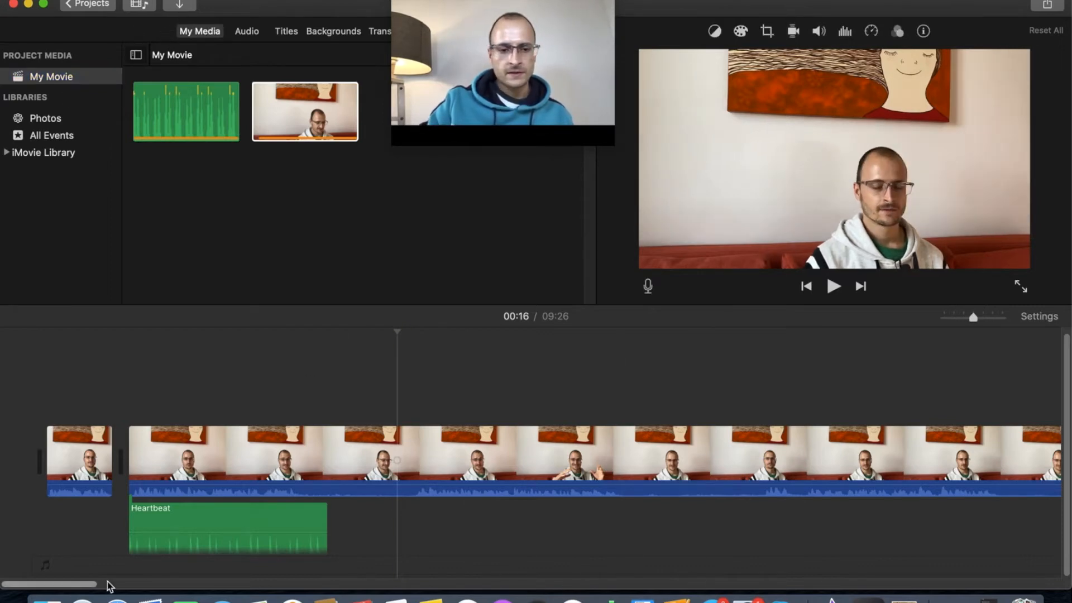
left_click_drag(87, 585, 141, 584)
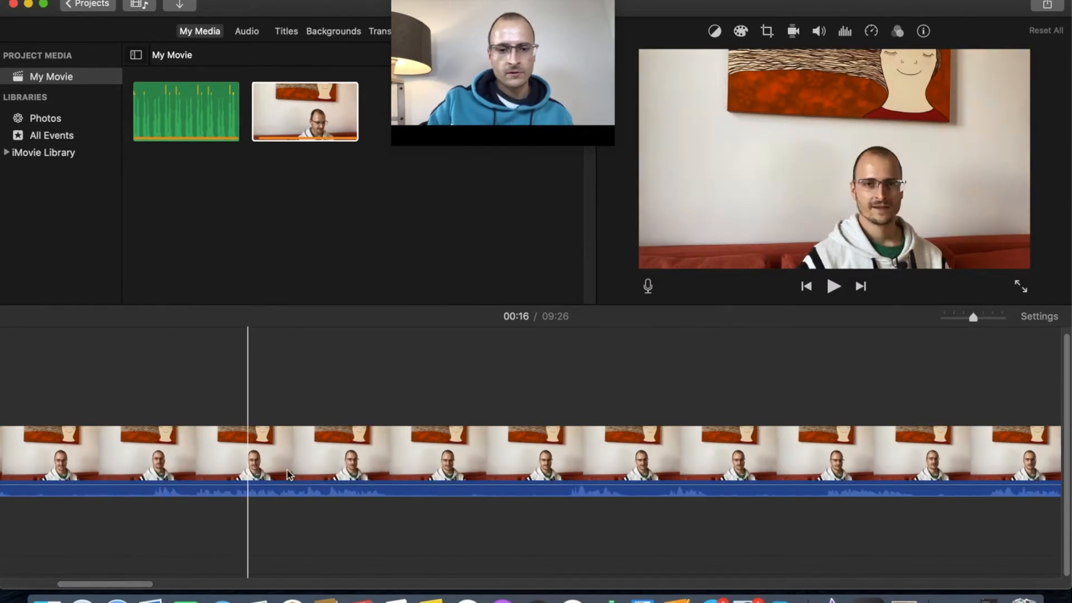
left_click(568, 436)
right_click(568, 437)
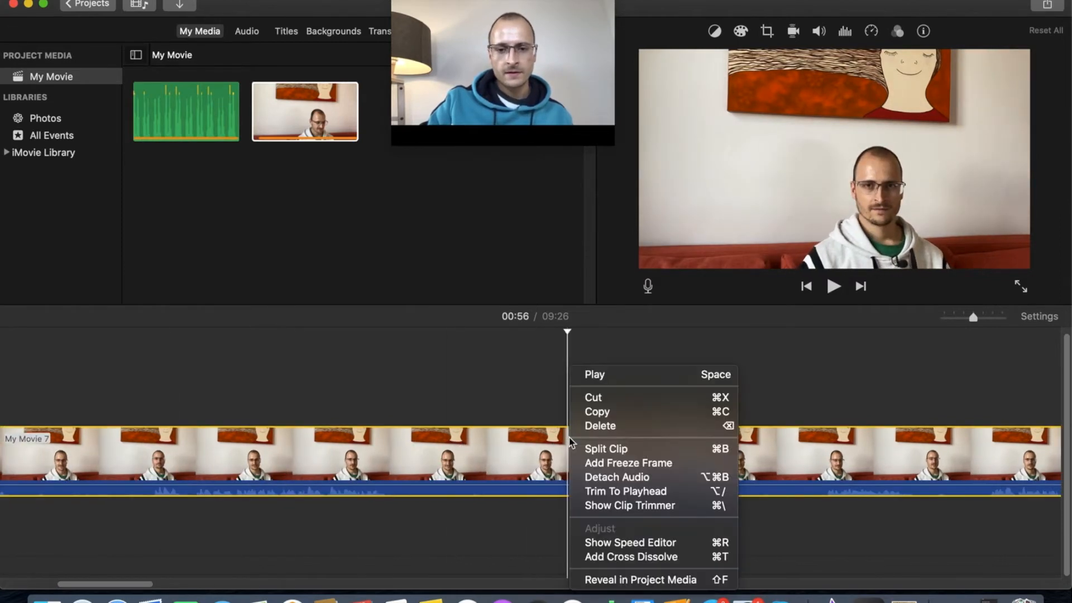
left_click(614, 448)
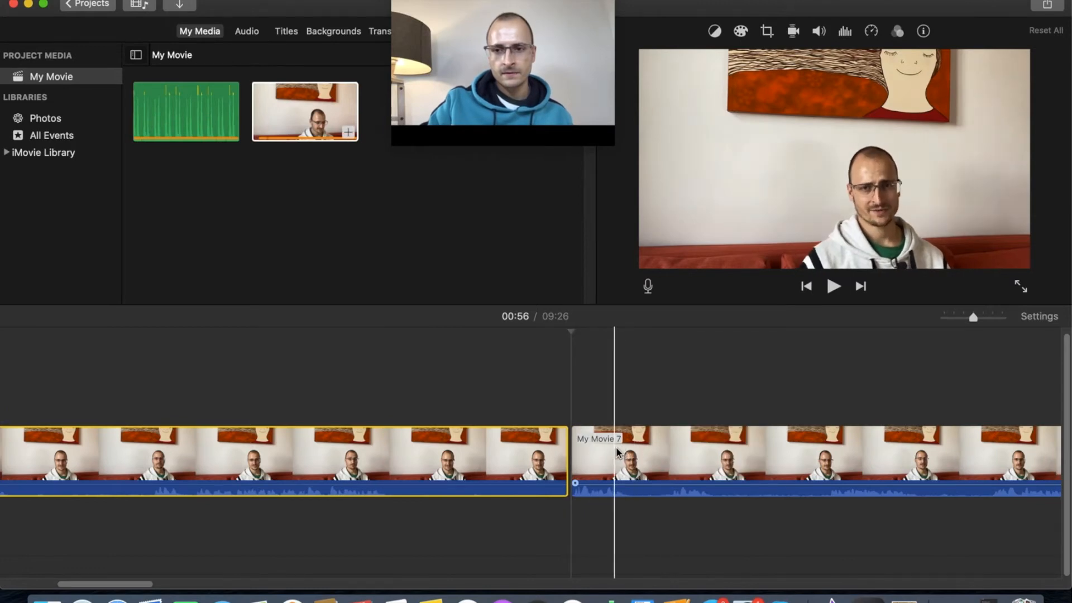
right_click(633, 447)
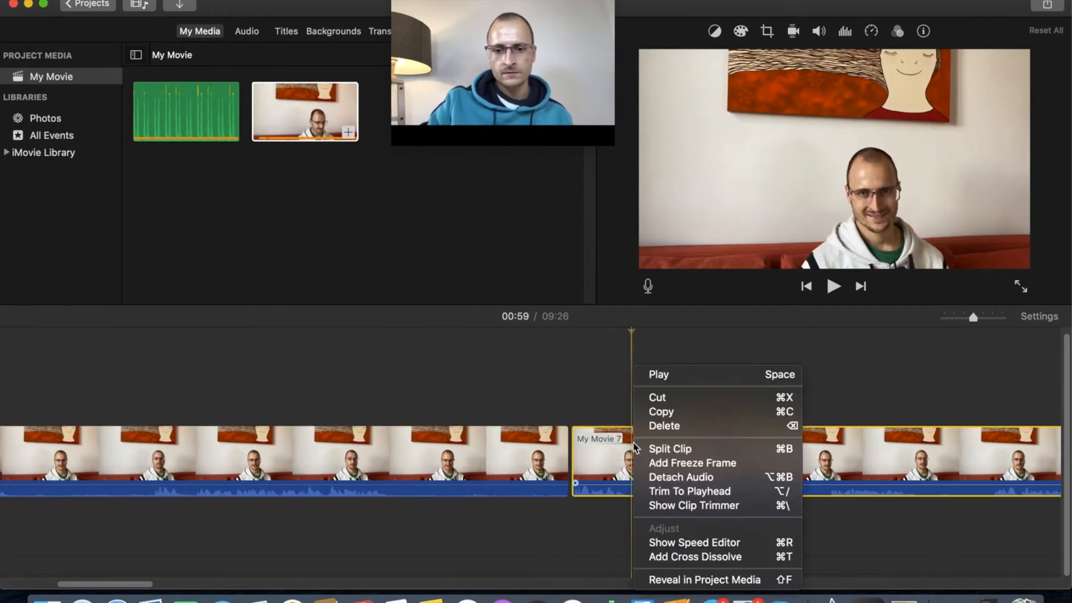
left_click(661, 450)
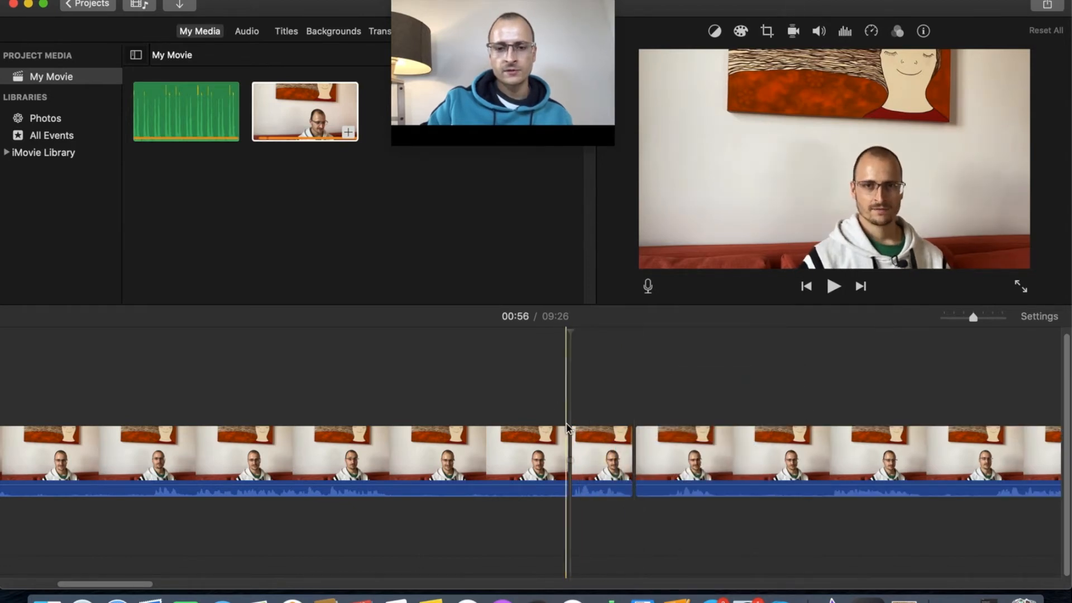
Step: Import Evening Walk.mp4 from the Portugal Lisbon video folder into the project media
left_click(178, 6)
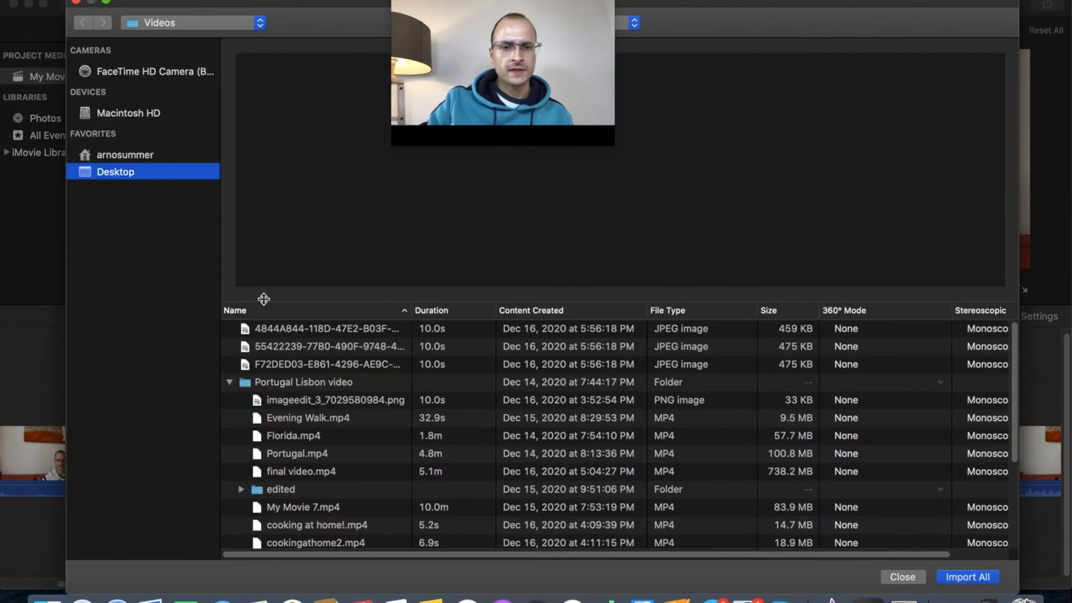
scroll(312, 438, "down", 1)
double_click(312, 417)
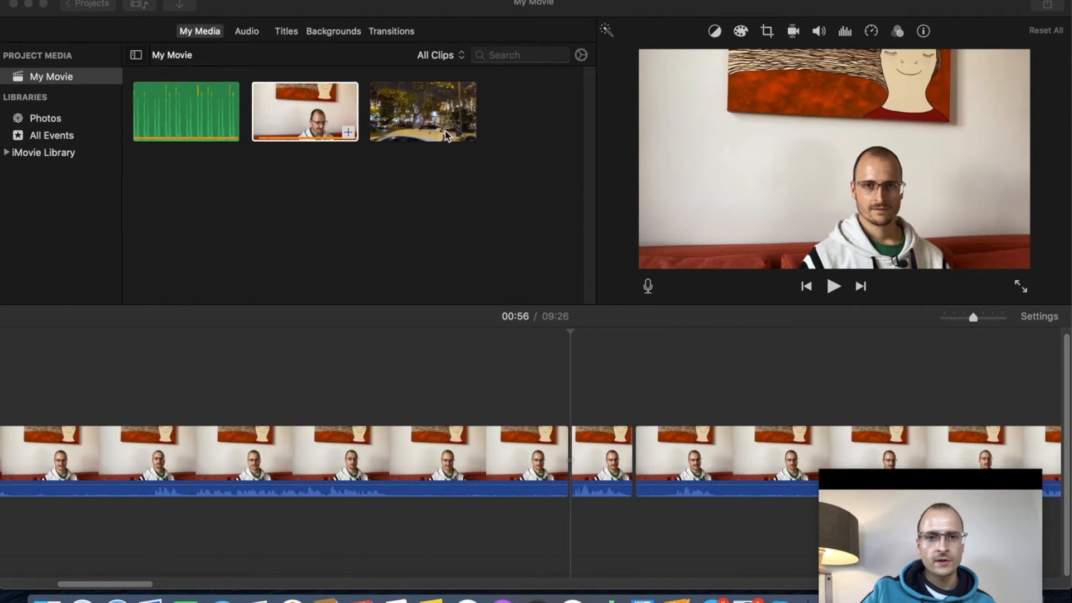
Step: Overlay the imported clip above the timeline starting at the 00:56 cut, and shorten its end to slightly past the 00:59 cut
left_click(447, 135)
left_click_drag(441, 125, 576, 386)
left_click_drag(119, 586, 157, 584)
left_click_drag(631, 388, 318, 380)
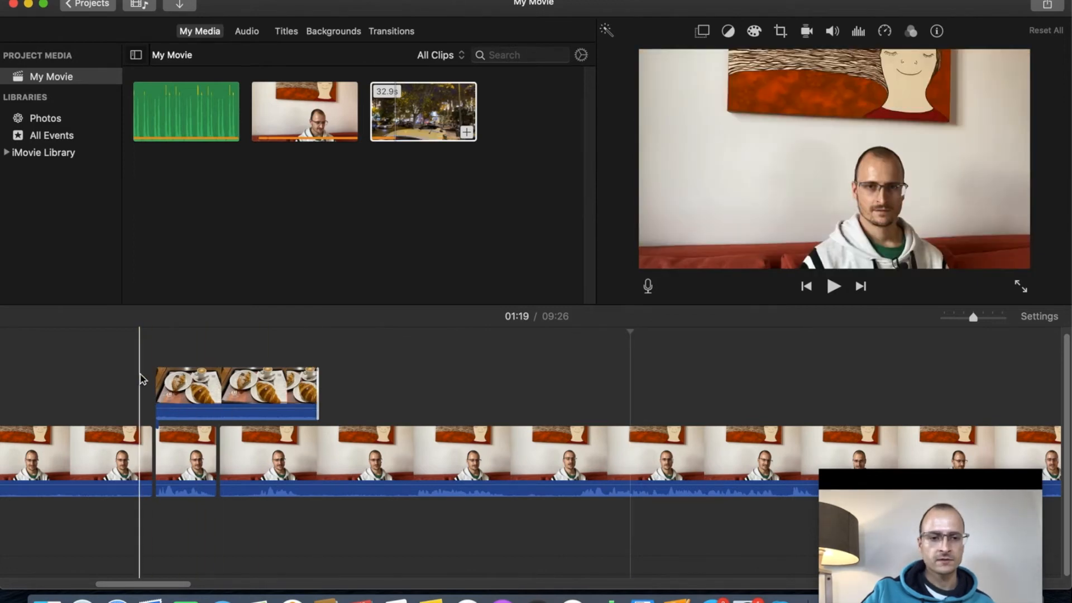
Step: Play the timeline from just before the overlaid clip to check its picture and sound
left_click(143, 380)
key("space")
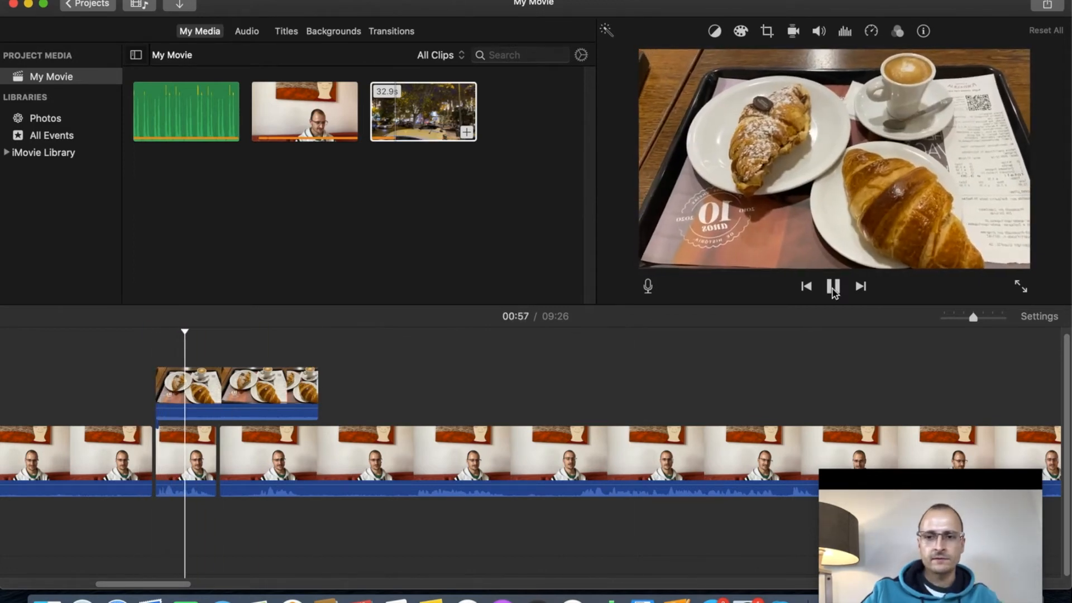
left_click(833, 286)
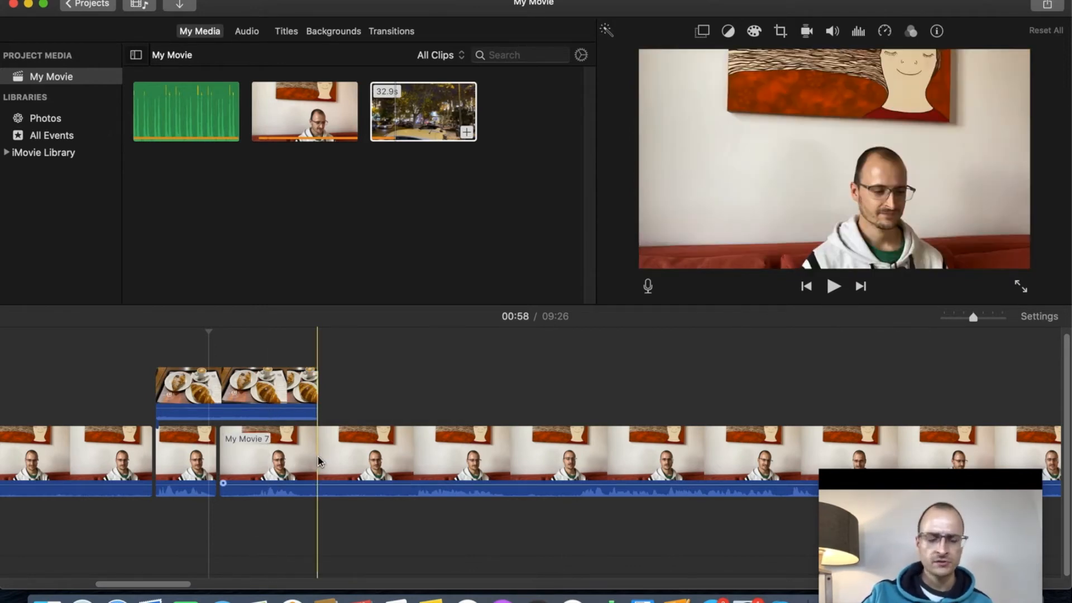
Step: Lower the overlaid clip's volume to 25 % and play it from its start to check the sound
left_click(267, 395)
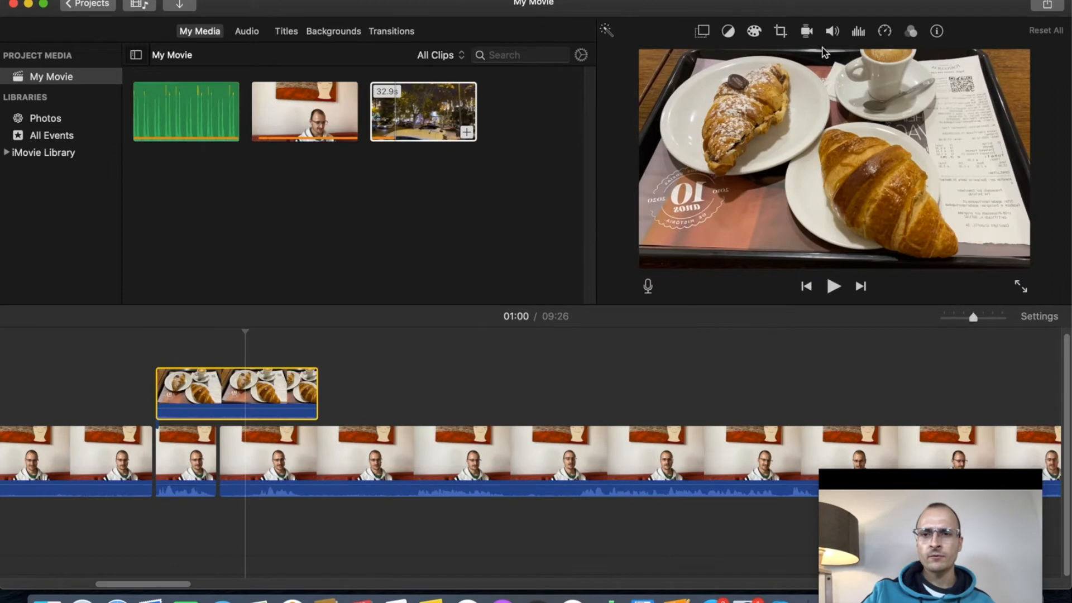
left_click(832, 33)
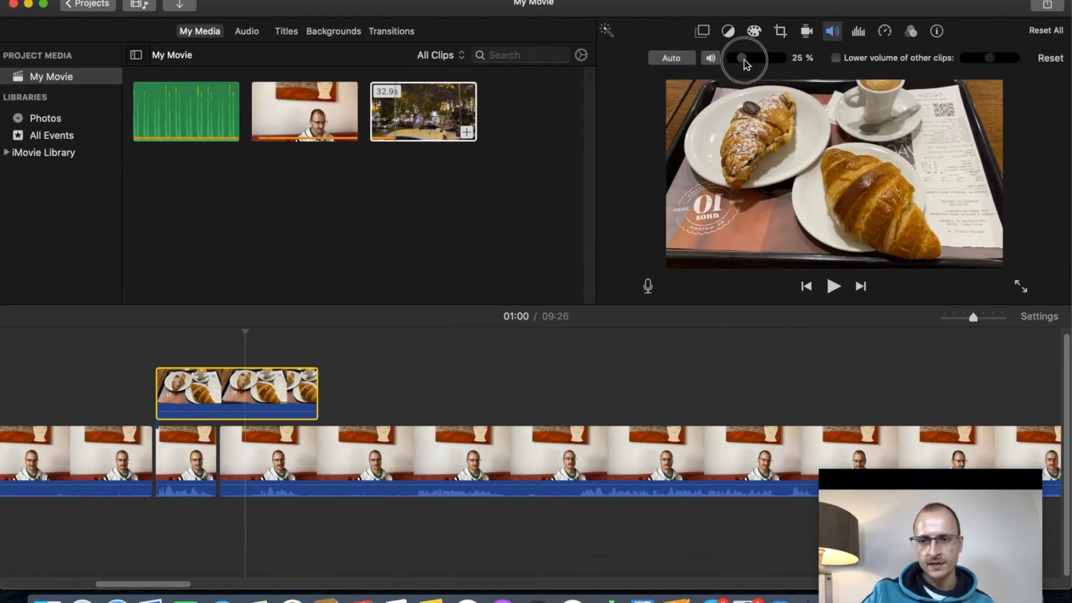
left_click(158, 342)
left_click(832, 286)
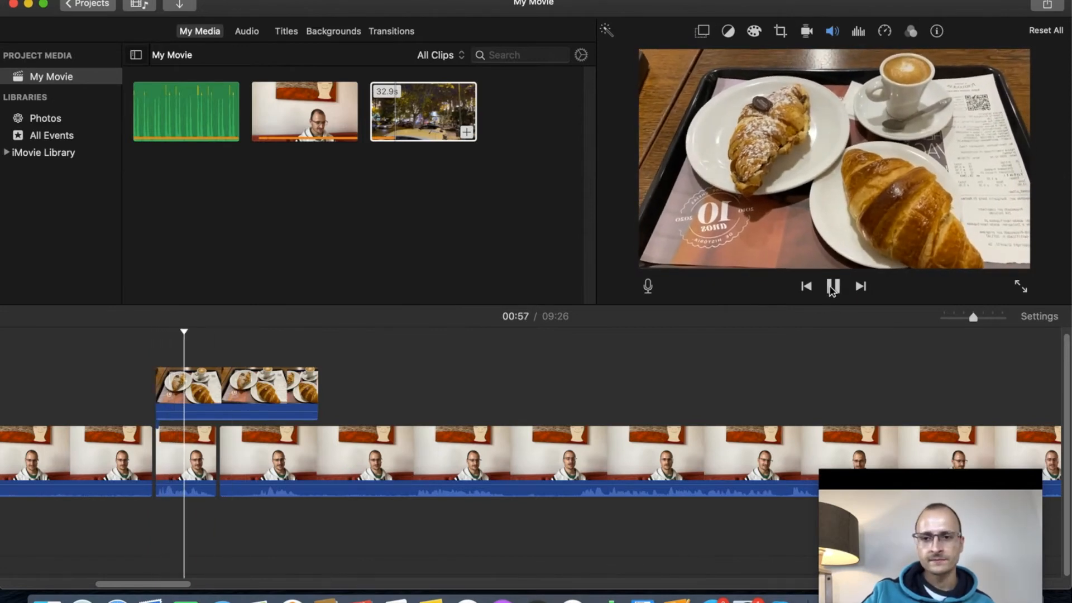
Step: Mute the overlaid clip by setting its volume to 0 %, and play it to check the sound
left_click(832, 286)
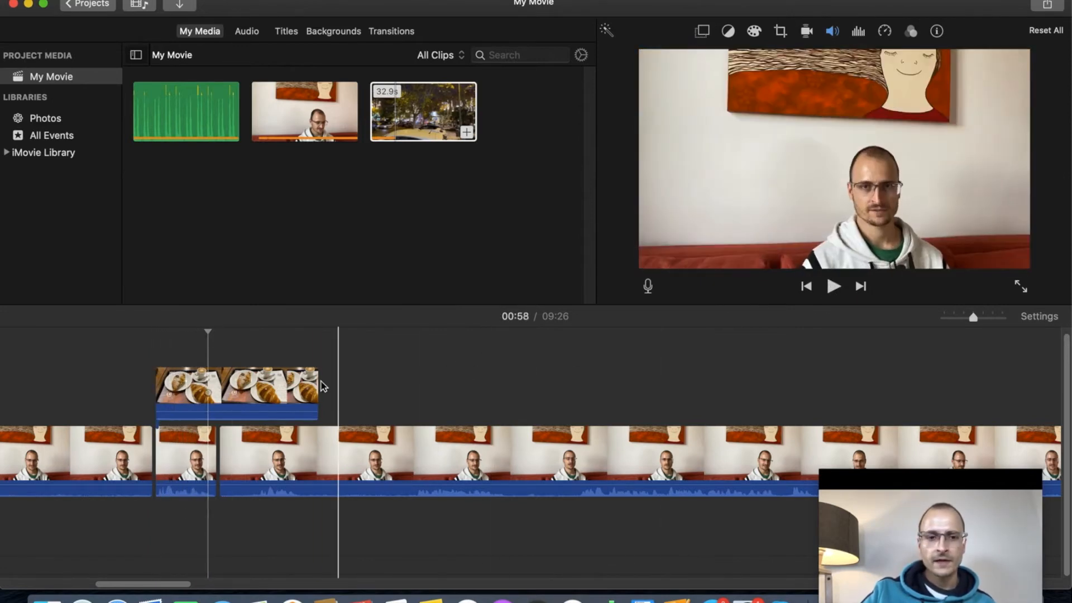
left_click(272, 389)
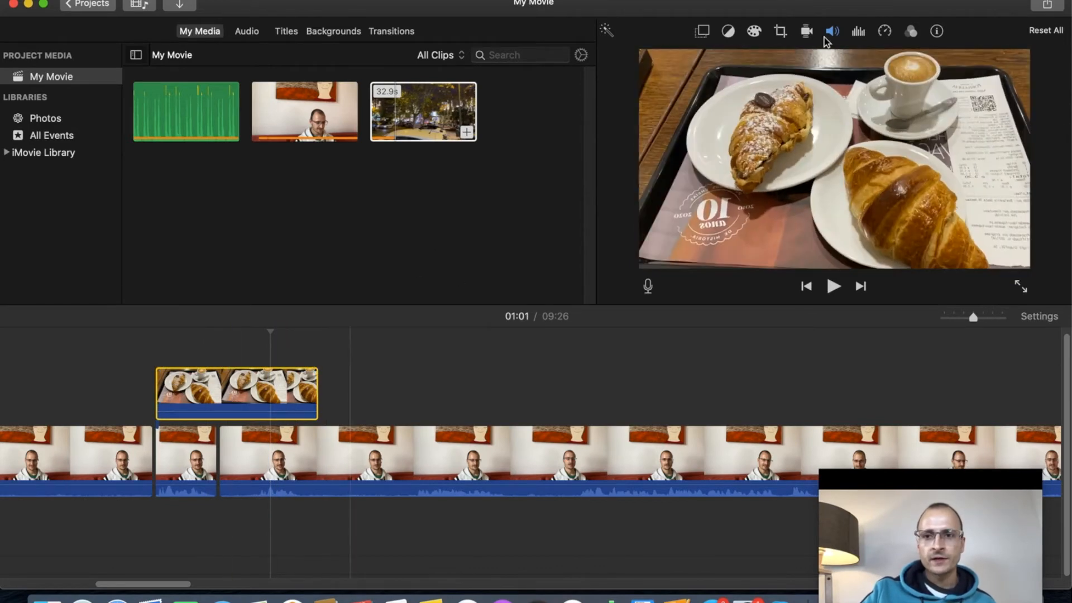
left_click(830, 32)
left_click_drag(742, 57, 701, 56)
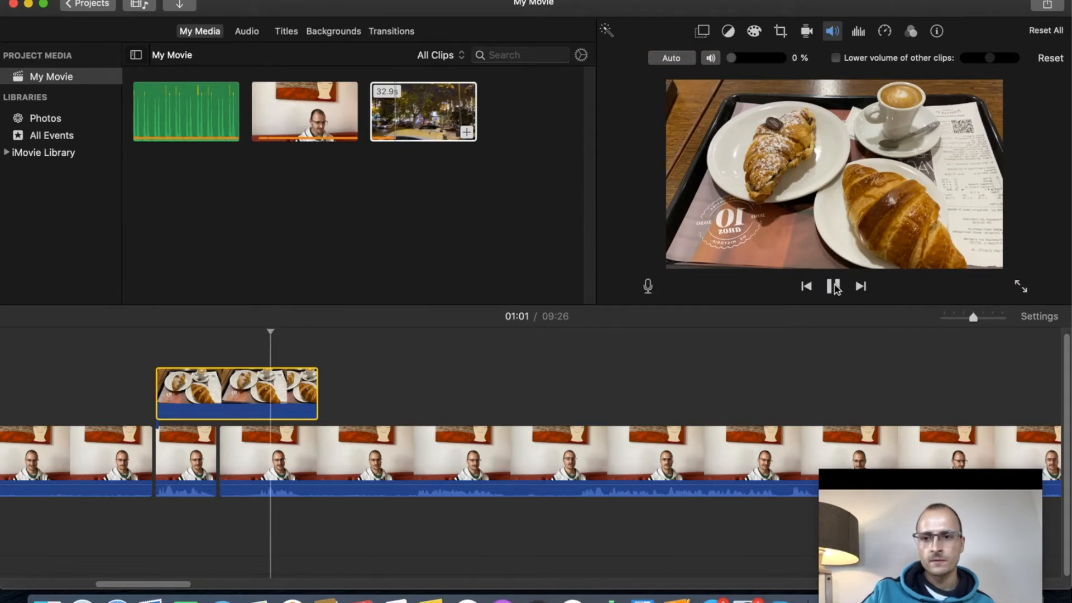
left_click(834, 286)
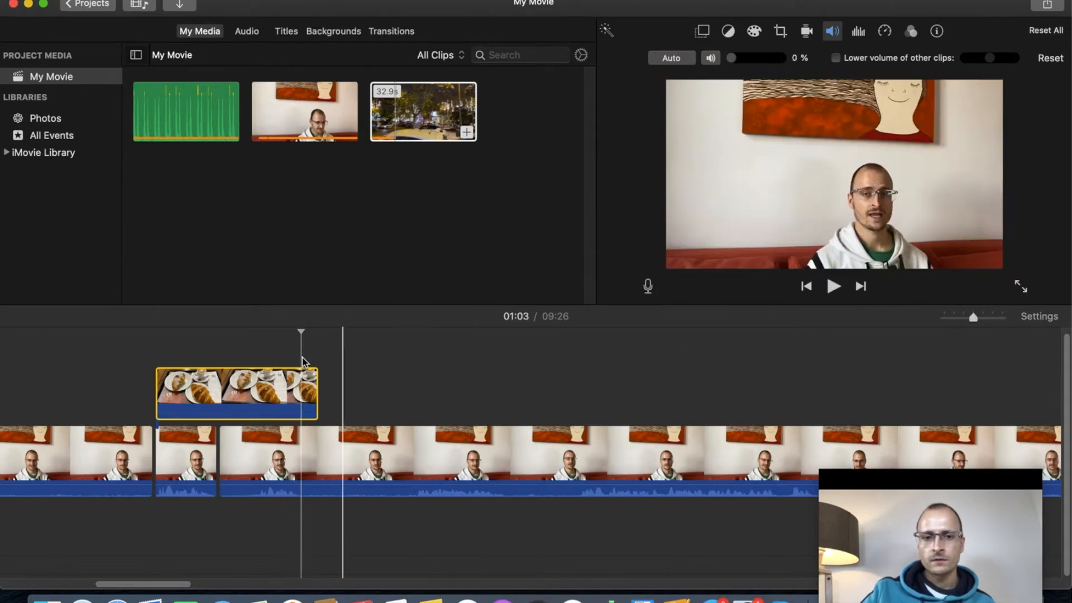
left_click(155, 343)
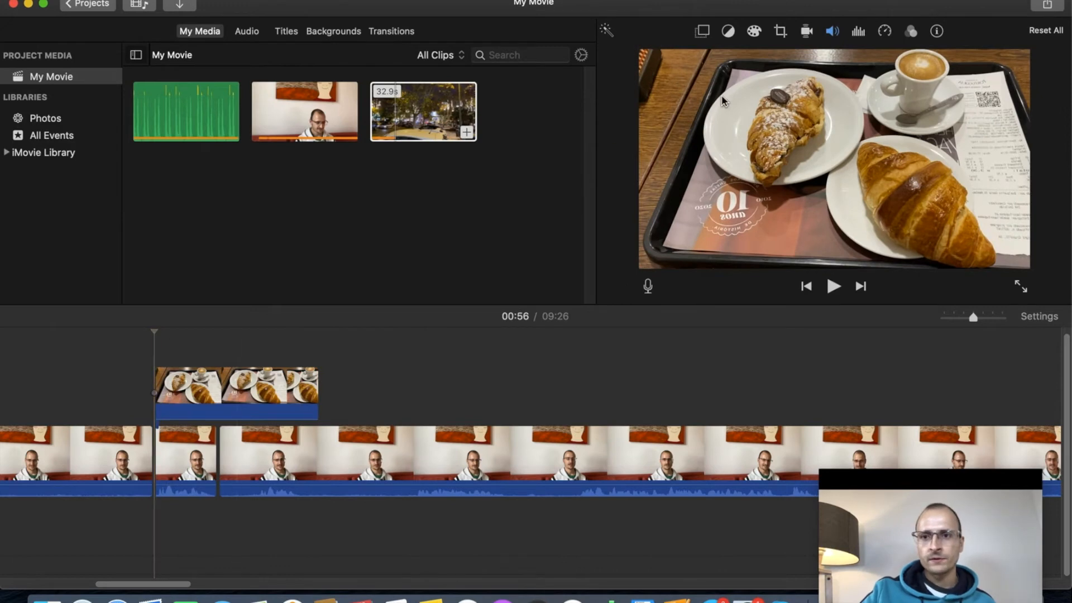
Step: Crop the overlaid clip with Crop to Fill, framing the powdered croissant plate and the coffee cup in the upper part of the picture
left_click(290, 388)
left_click(705, 32)
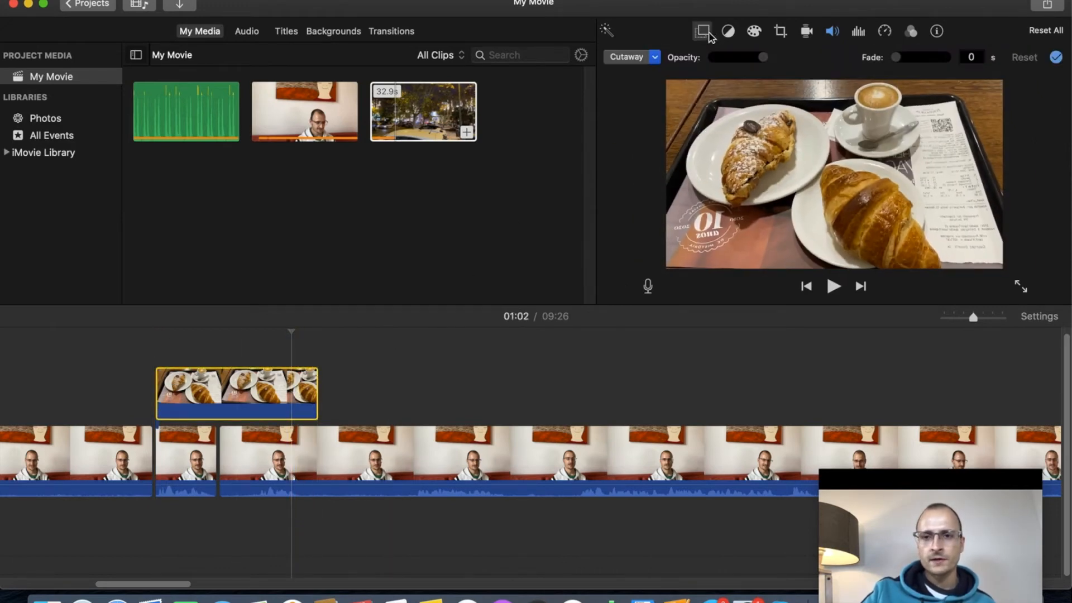
left_click(780, 33)
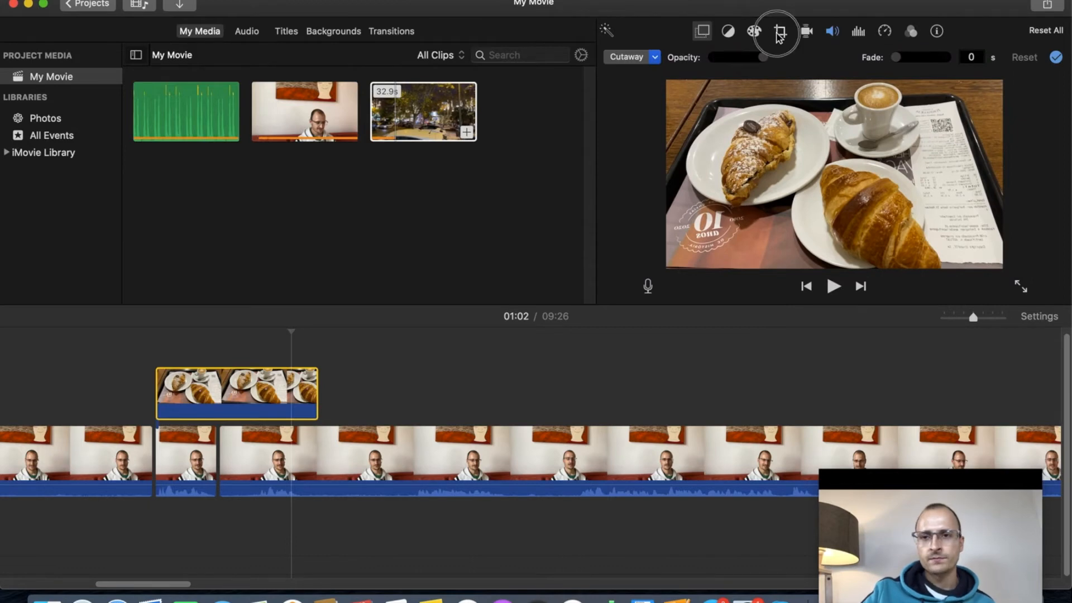
left_click(770, 63)
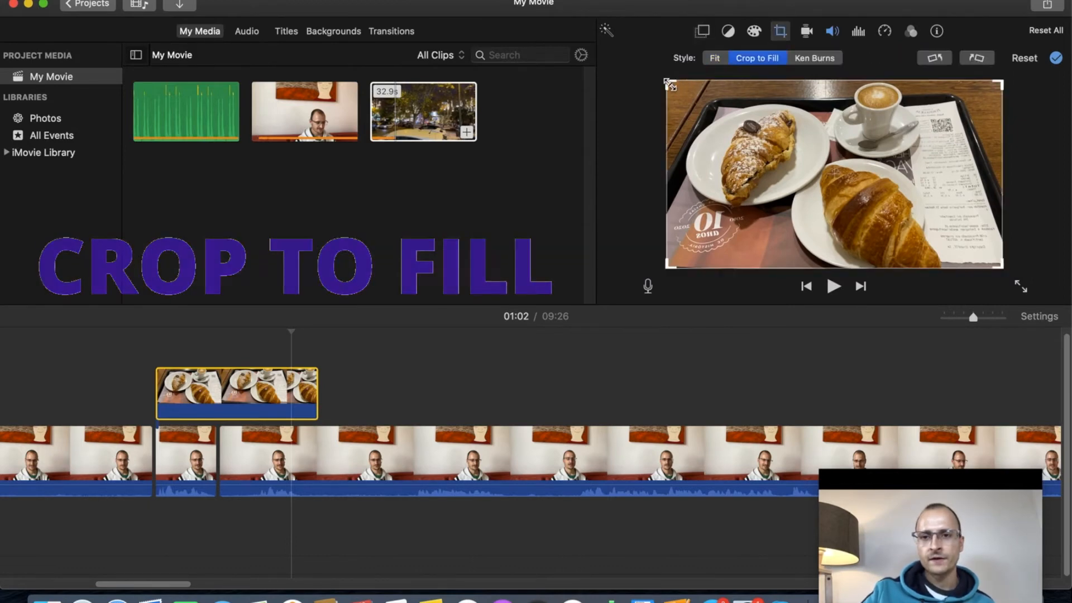
left_click_drag(705, 102, 742, 122)
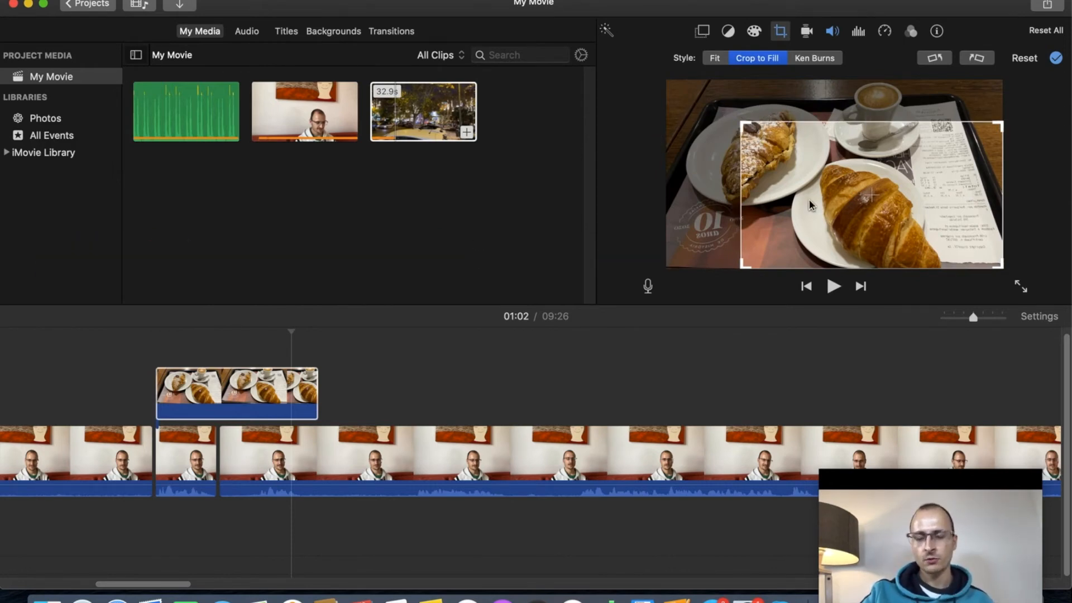
left_click_drag(744, 129, 764, 143)
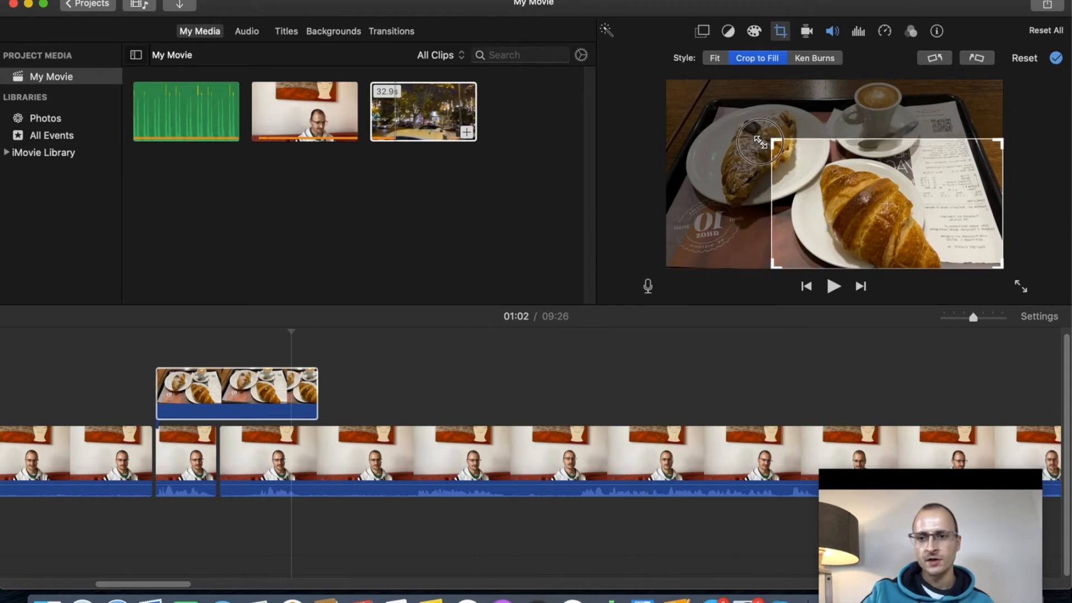
left_click_drag(841, 171, 761, 111)
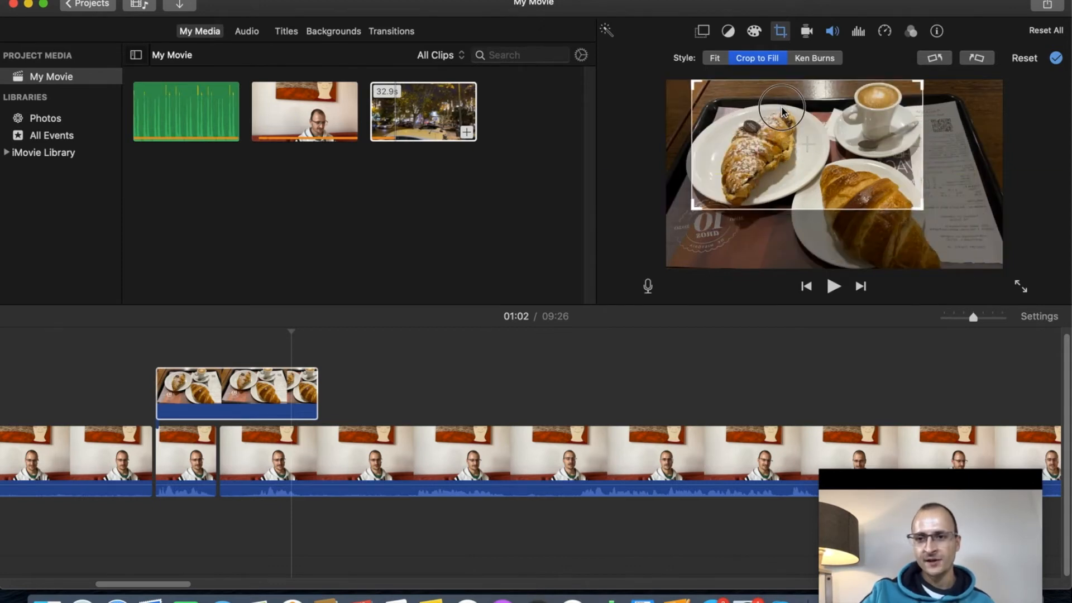
left_click_drag(925, 207, 920, 206)
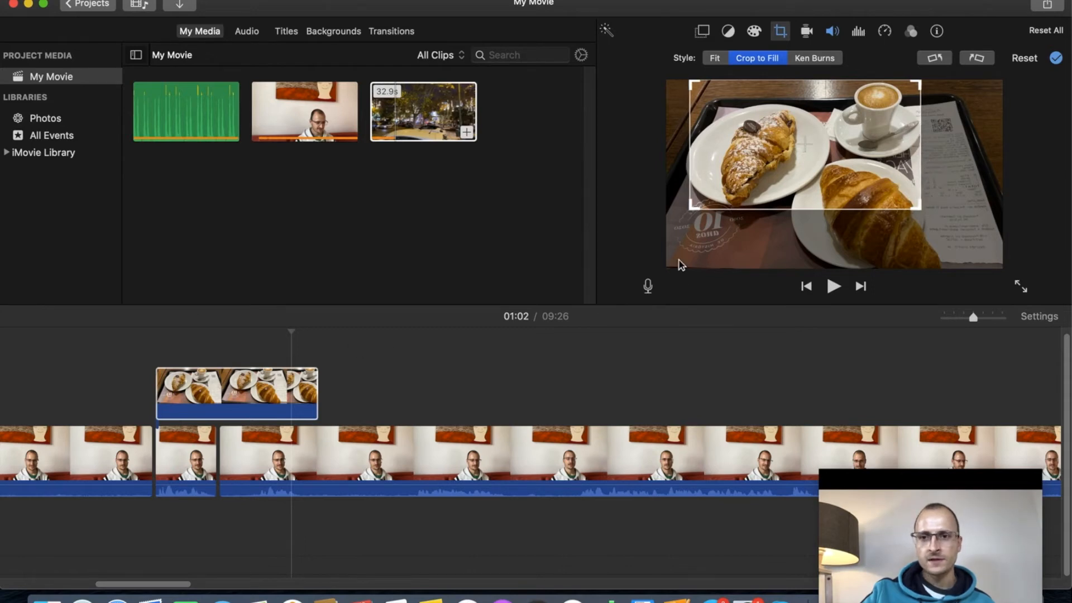
key("Return")
Step: Play the cropped overlay from its start at 00:56 to check the new framing
left_click(156, 341)
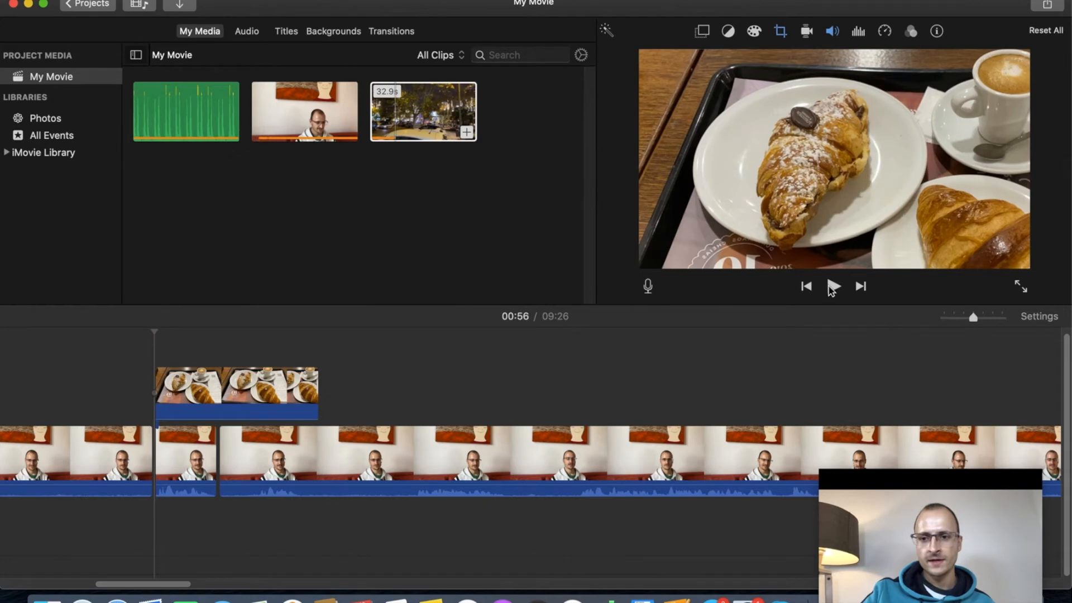
left_click(833, 286)
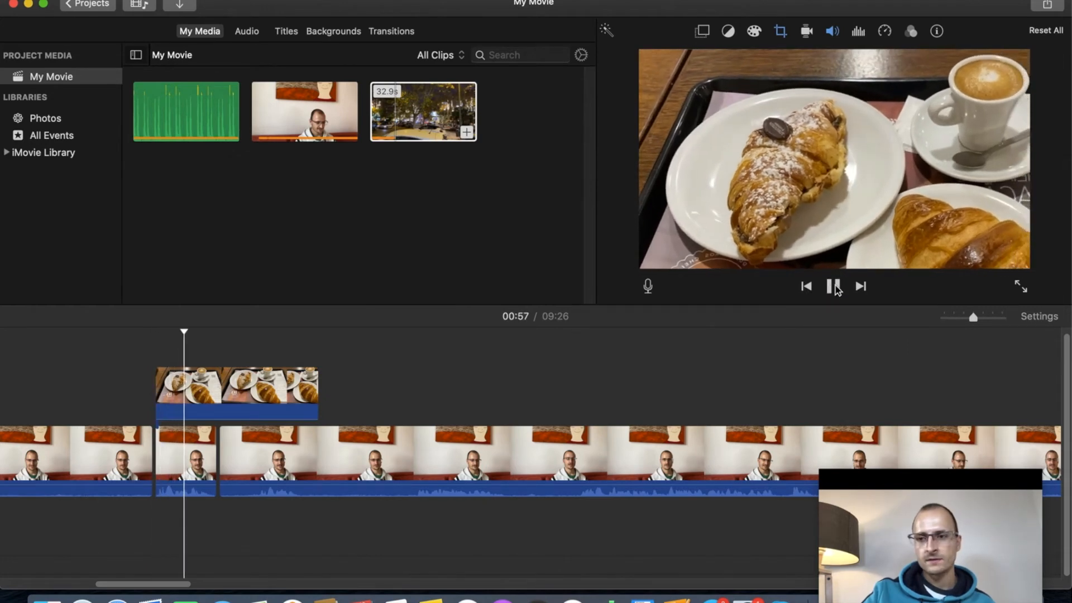
key("space")
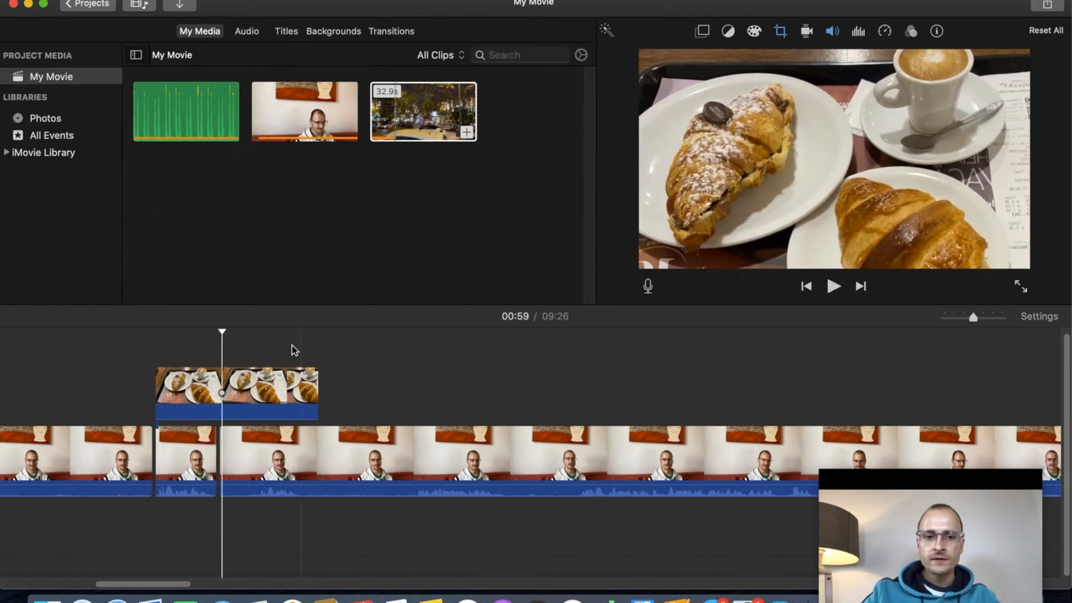
Step: Color-correct the overlaid clip by slightly lowering its highlights and reducing its saturation to the minimum for a black-and-white look
left_click(280, 394)
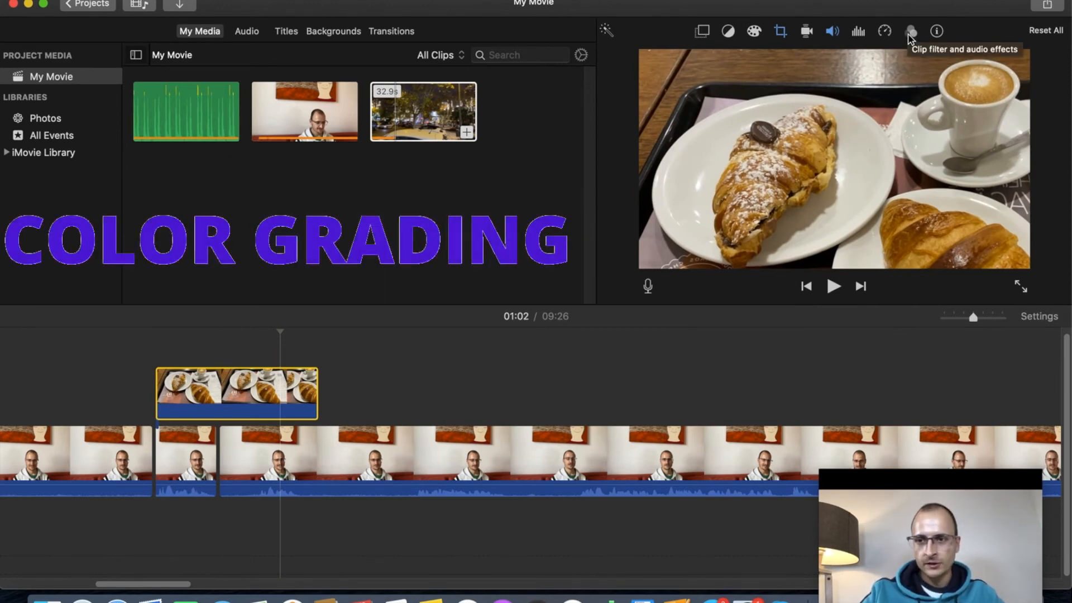
left_click(909, 35)
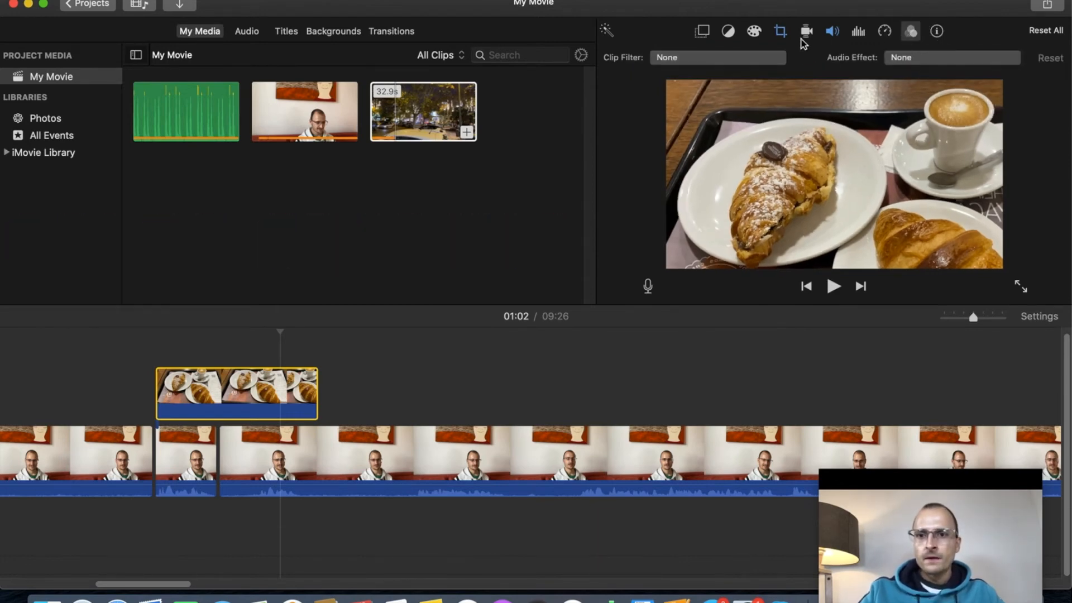
left_click(754, 34)
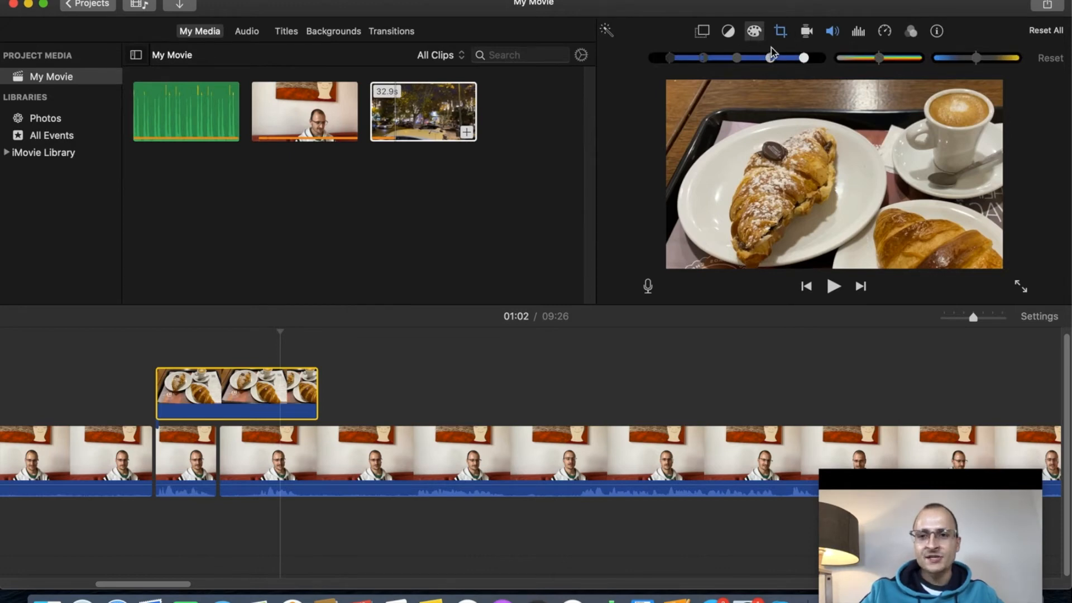
mouse_move(805, 57)
left_mouse_down()
mouse_move(698, 61)
mouse_move(825, 55)
mouse_move(803, 58)
left_mouse_up()
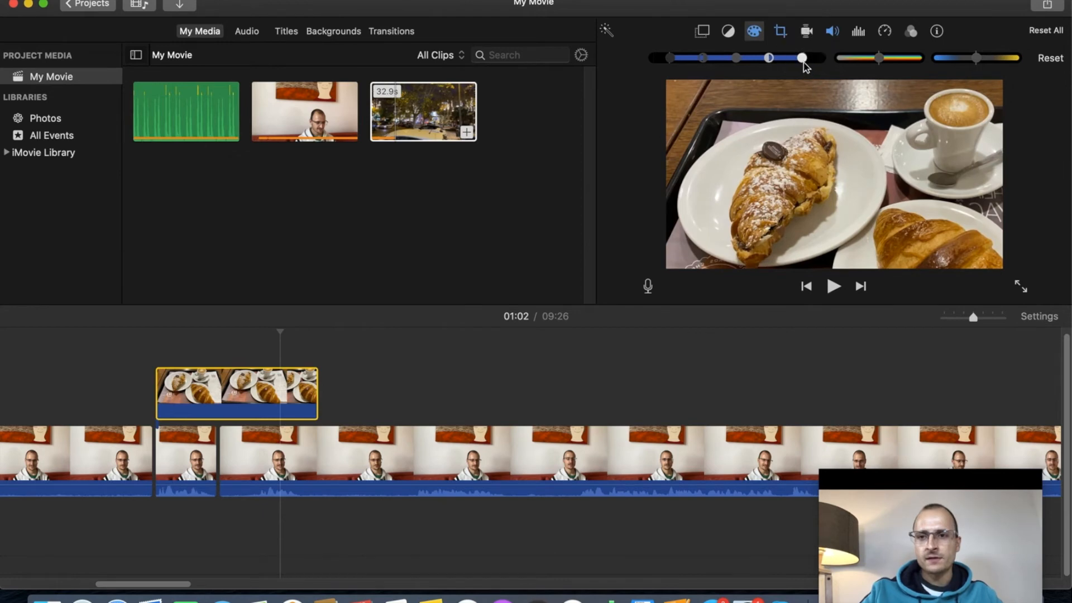
left_click_drag(880, 59, 828, 65)
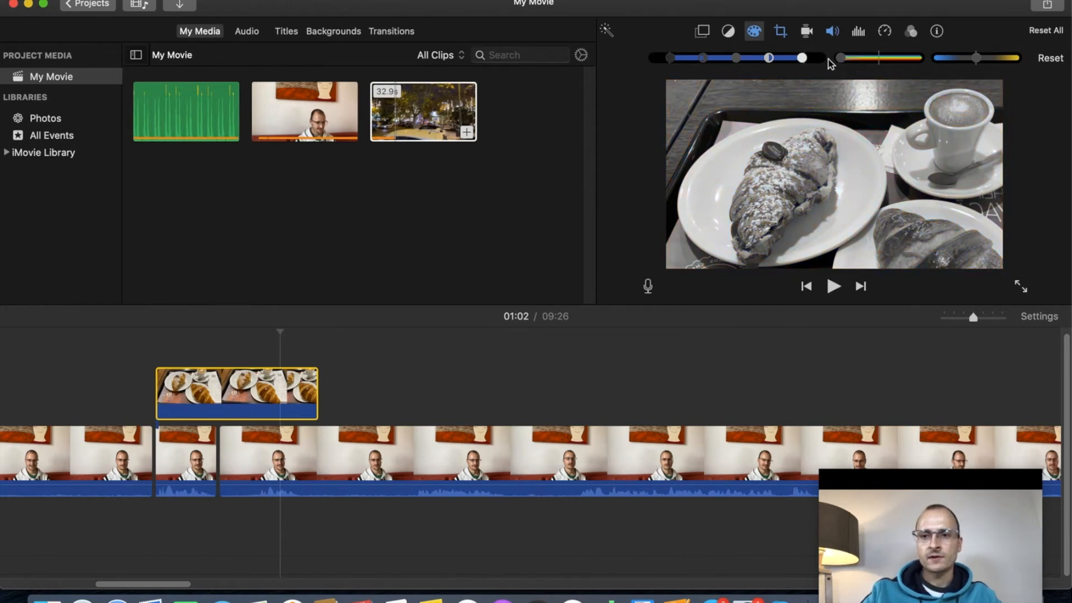
Step: Play the overlaid clip from near its start to check the black-and-white look
left_click(167, 335)
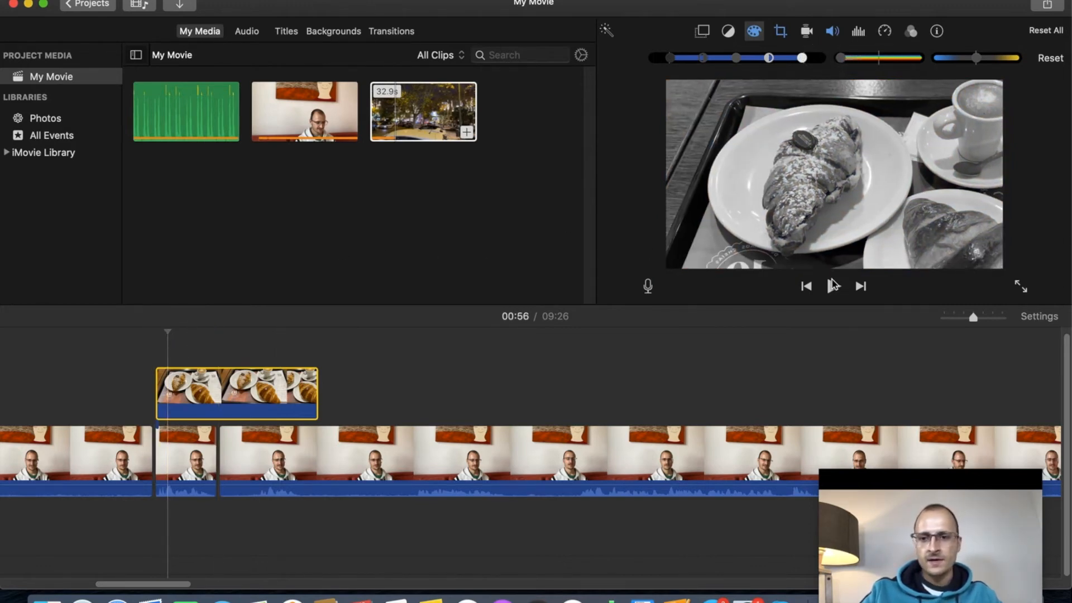
left_click(832, 288)
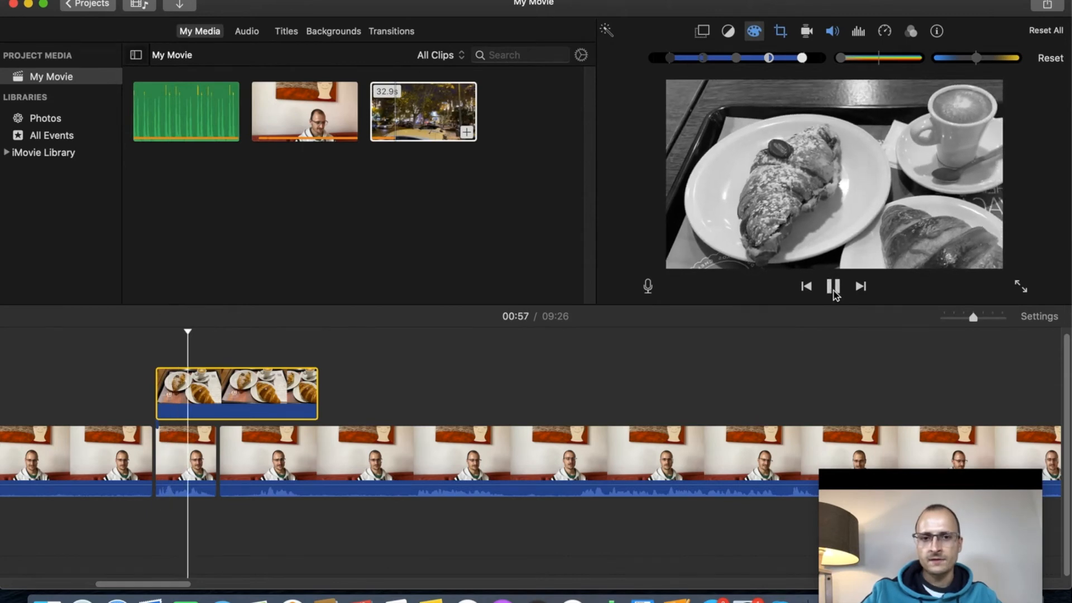
left_click(834, 287)
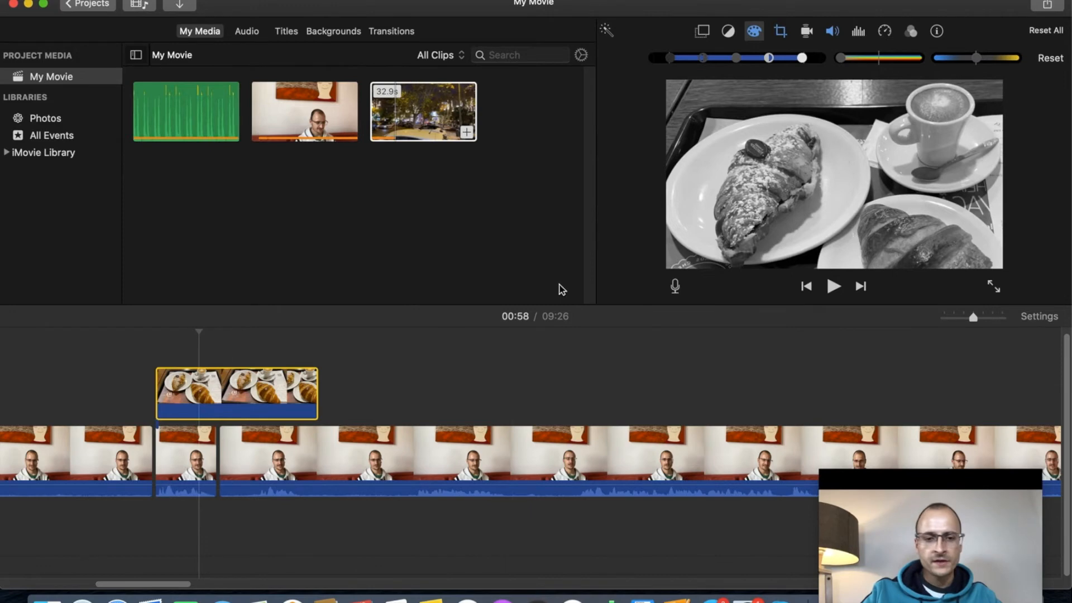
Step: Show the title styles and split the talking-head clip above the Heartbeat sound at 00:12
left_click_drag(149, 590, 156, 589)
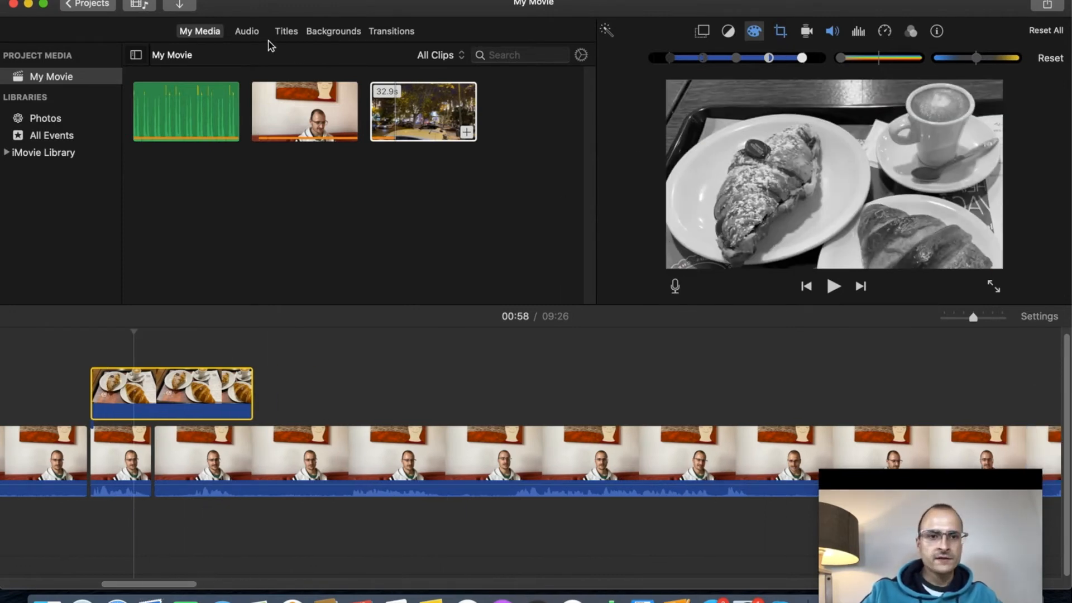
left_click(289, 33)
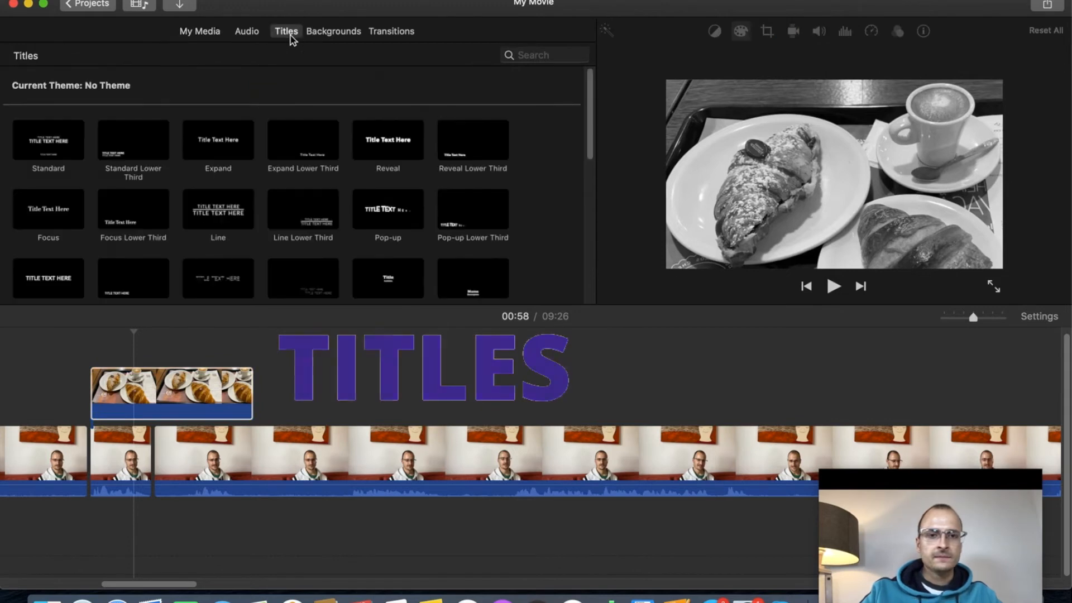
left_click_drag(167, 585, 56, 592)
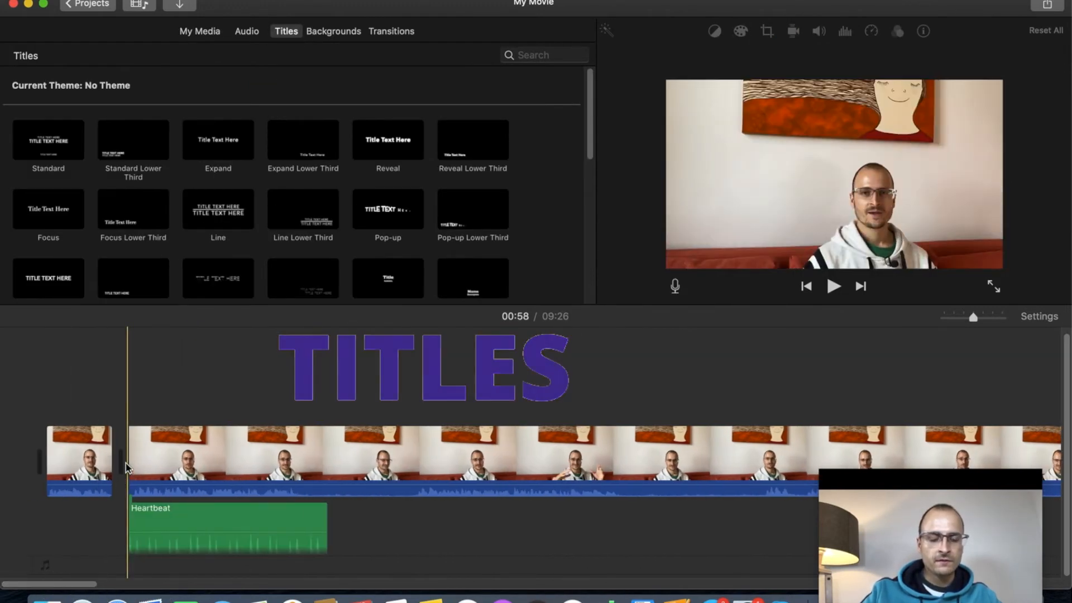
left_click(307, 434)
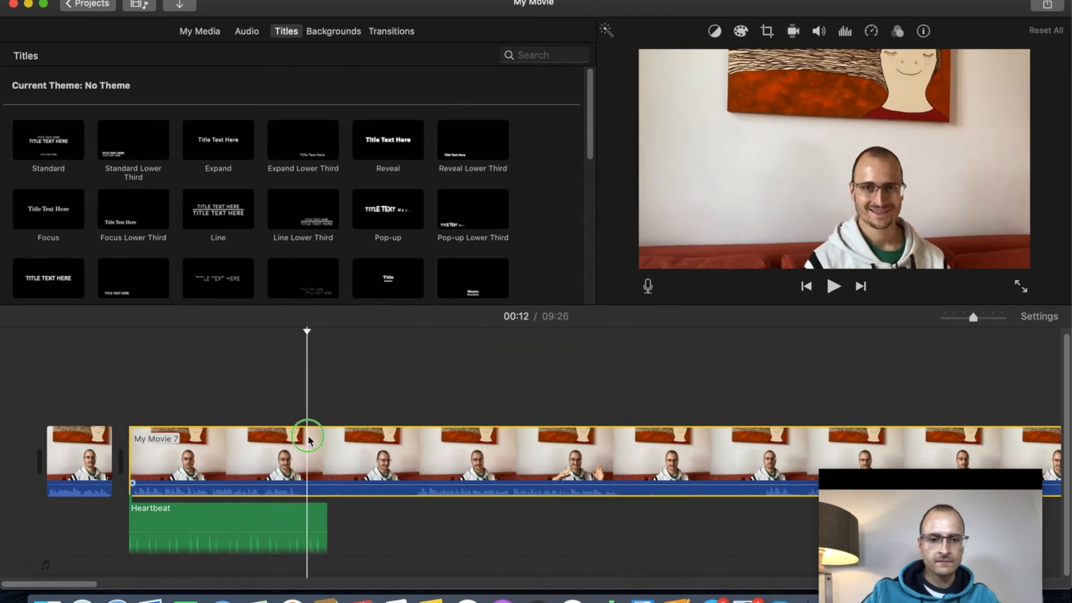
right_click(307, 433)
left_click(333, 453)
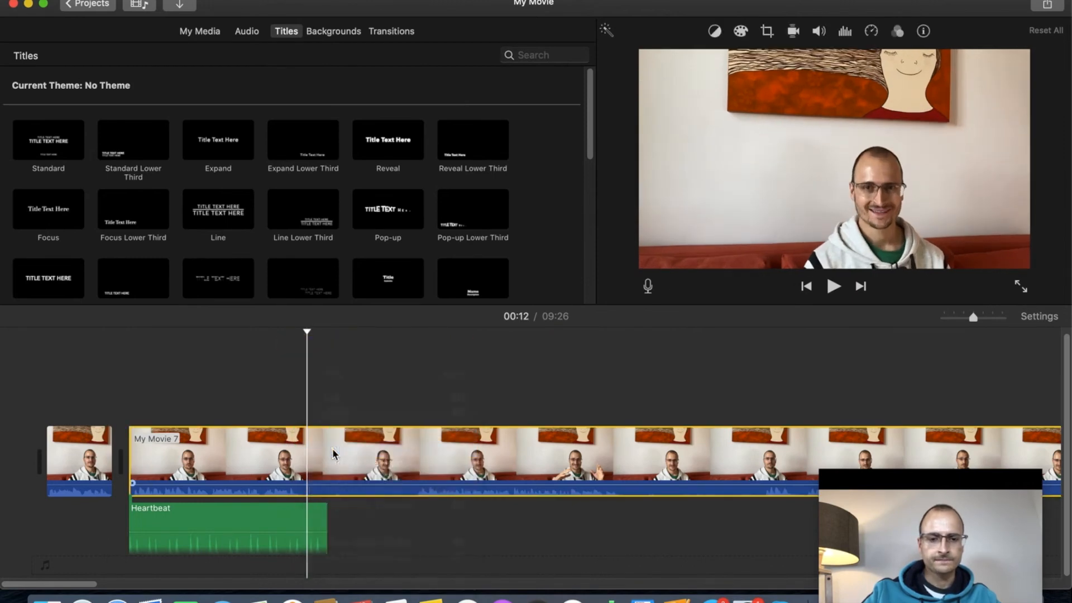
Step: Add an Overlap title above the clip starting at the 00:03 cut and replace its placeholder text with "LISBON Portugal"
left_click(258, 466)
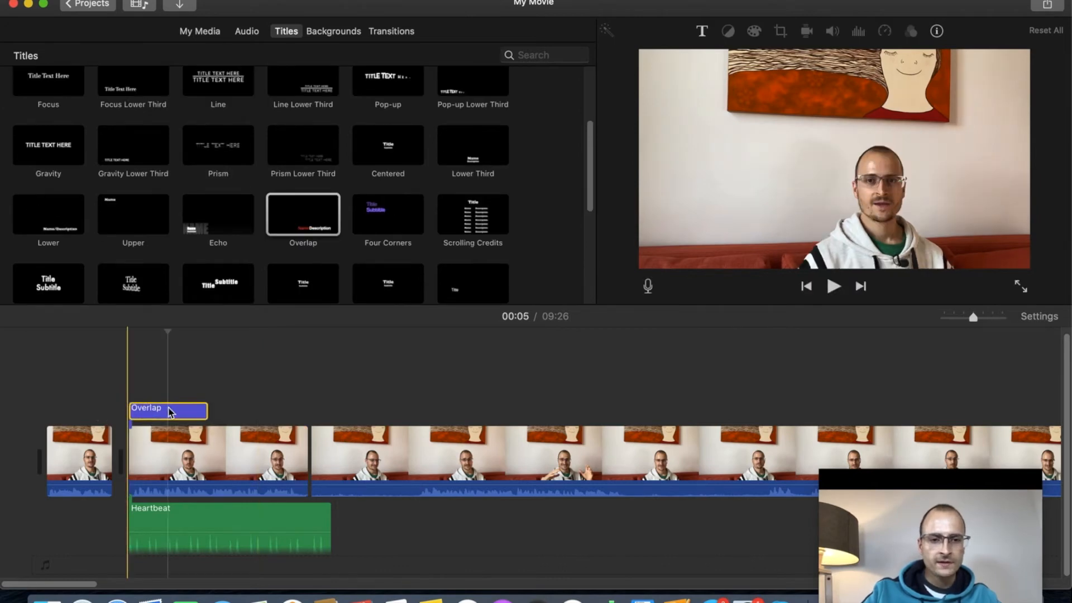
double_click(170, 414)
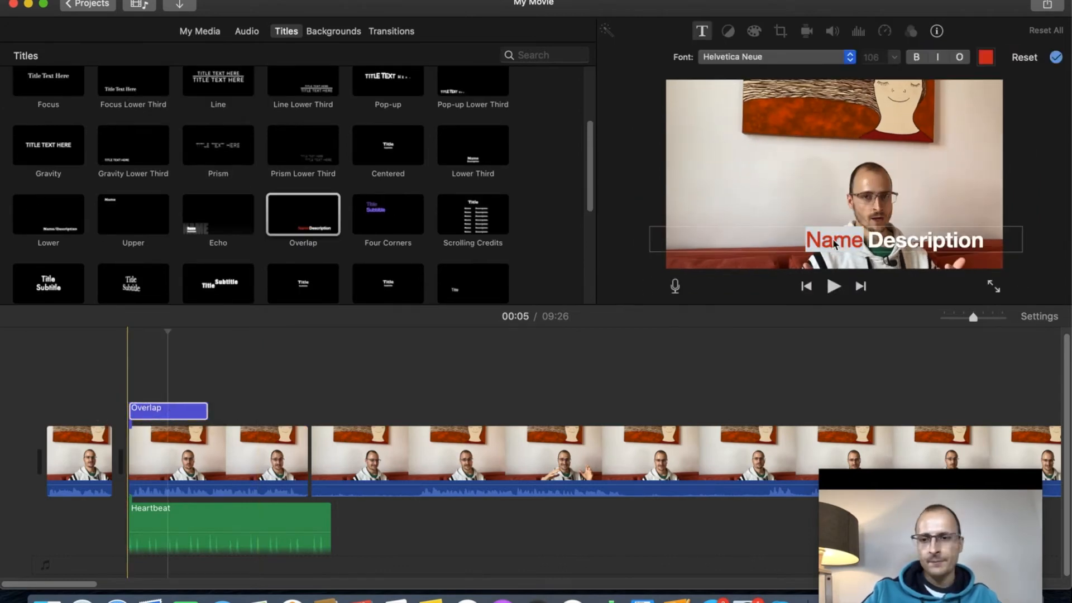
left_click(864, 238)
left_click_drag(865, 239, 810, 237)
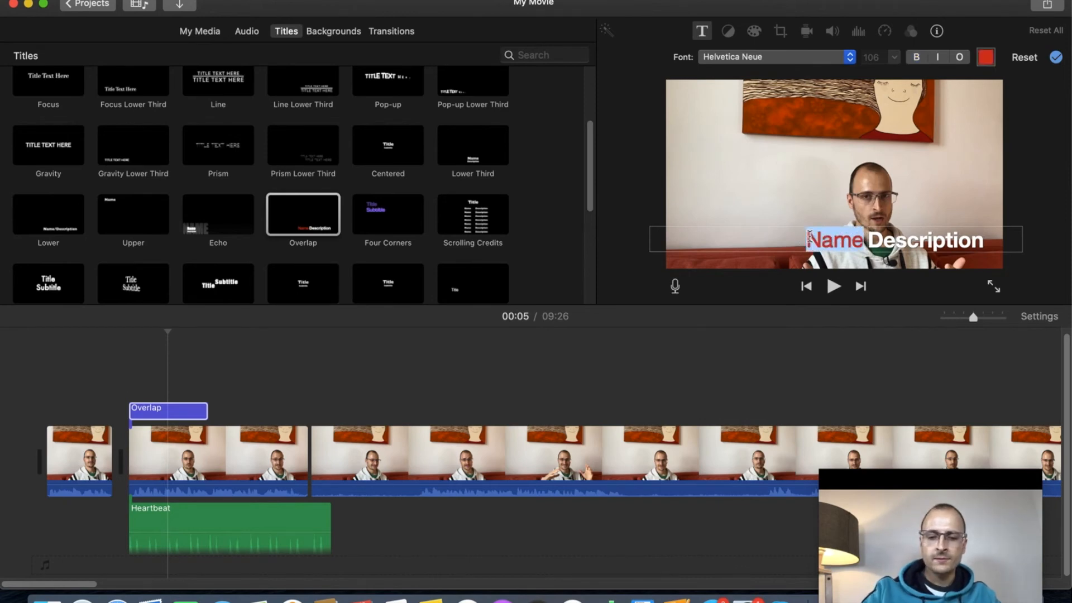
key("BackSpace")
type("LISBON")
Step: Change the title's font to Noteworthy Light, apply it, and return the playhead to the title's start at 00:03
left_click(790, 57)
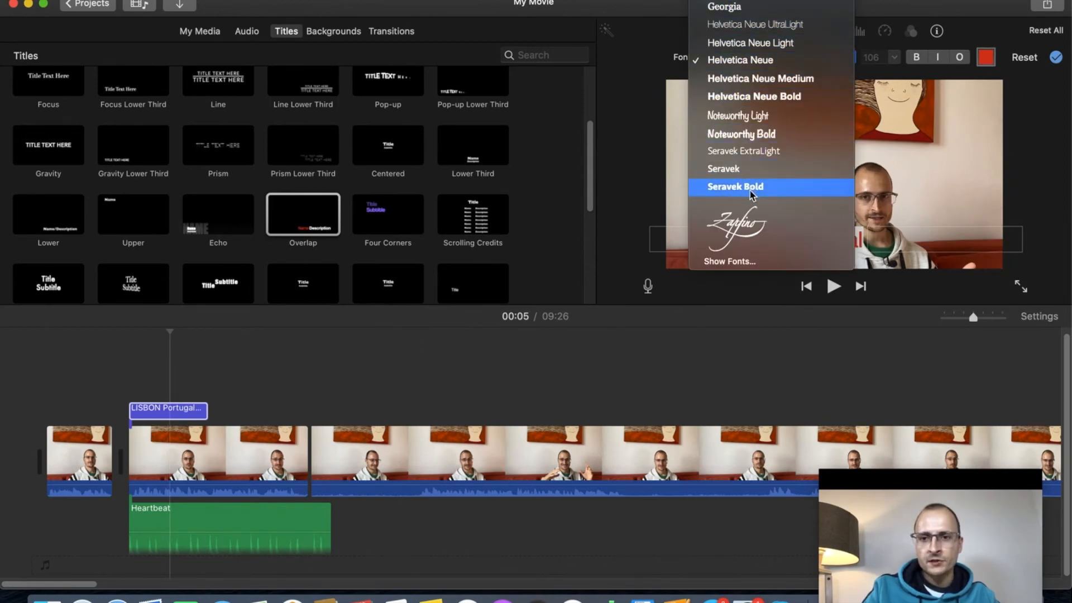
left_click(758, 120)
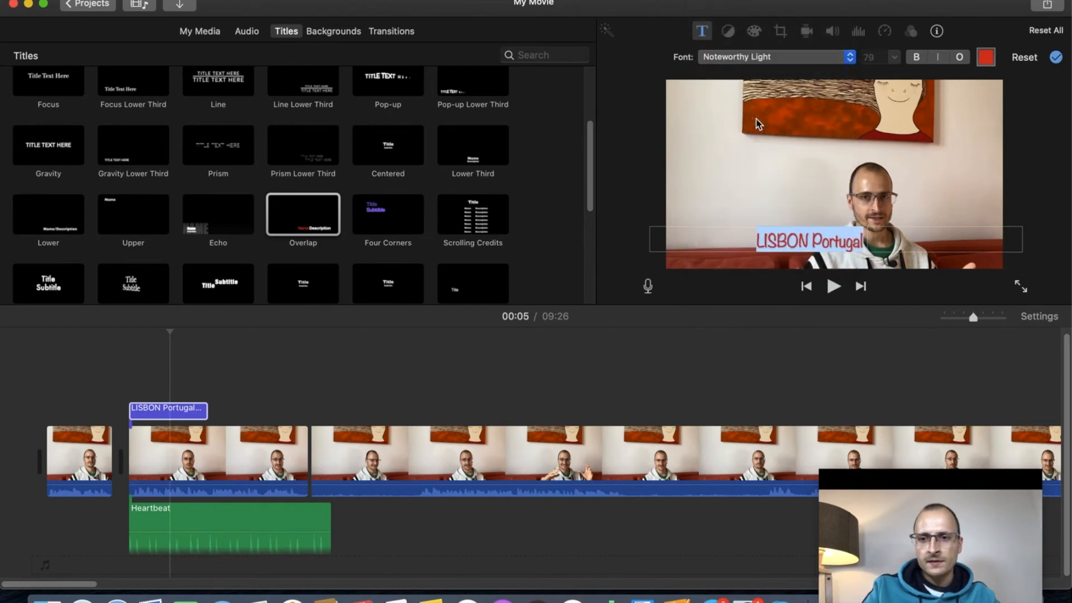
left_click(885, 221)
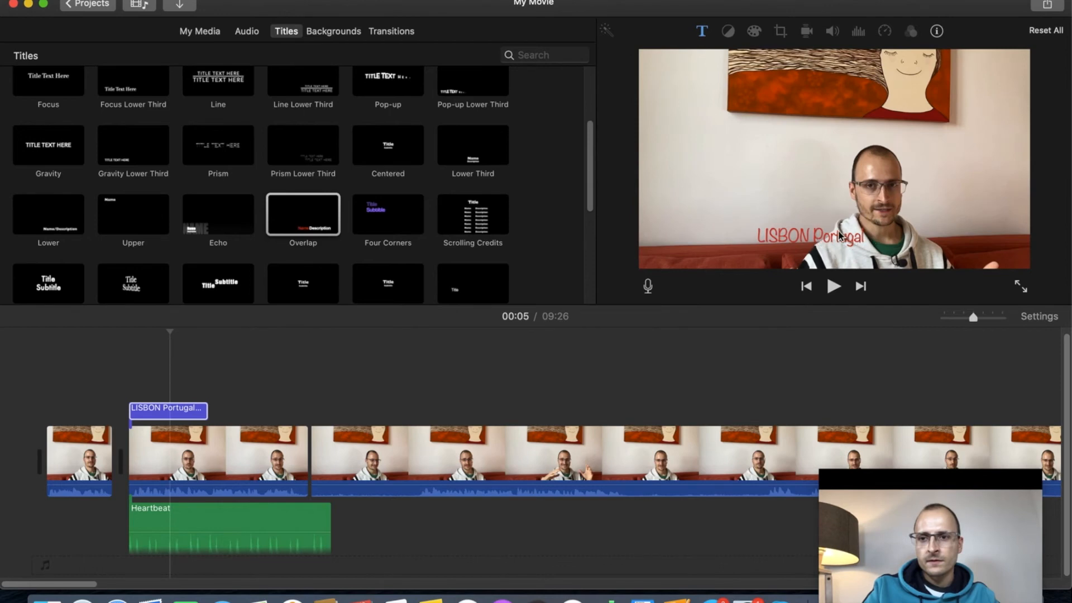
left_click(128, 363)
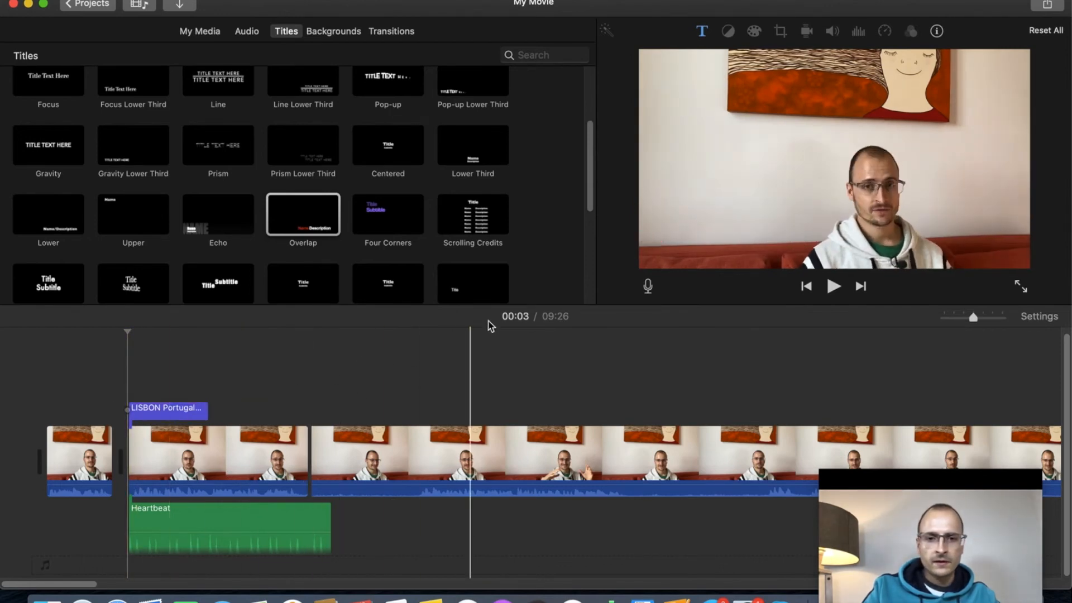
Step: Play the "LISBON Portugal" title from its start to check its animation and font
left_click(832, 287)
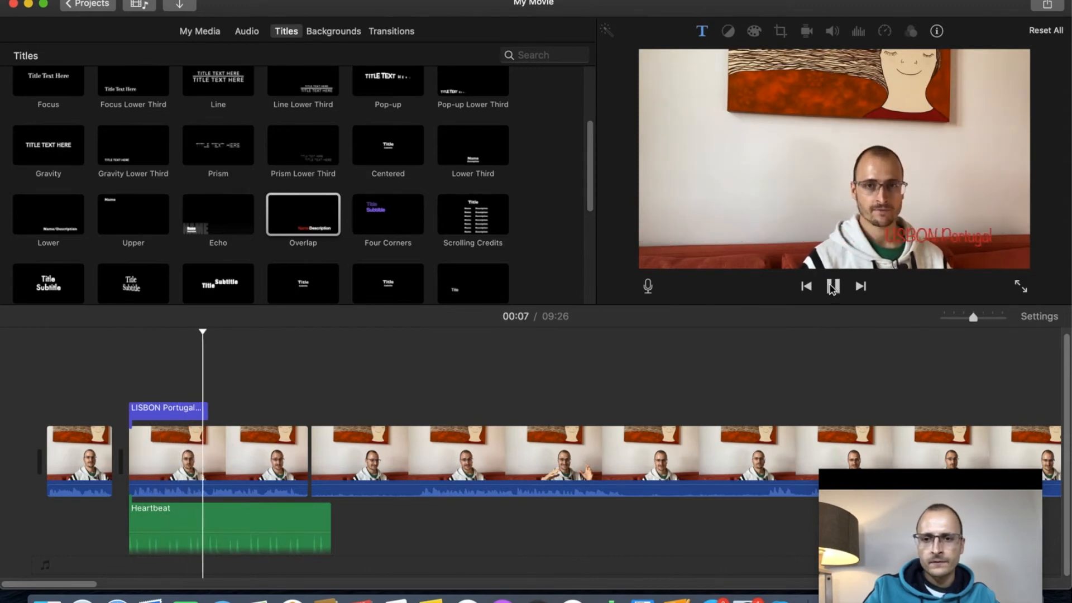
left_click(832, 287)
Step: Change the "LISBON Portugal" title's text color to green and look at the available fonts, keeping Noteworthy Light
left_click(186, 411)
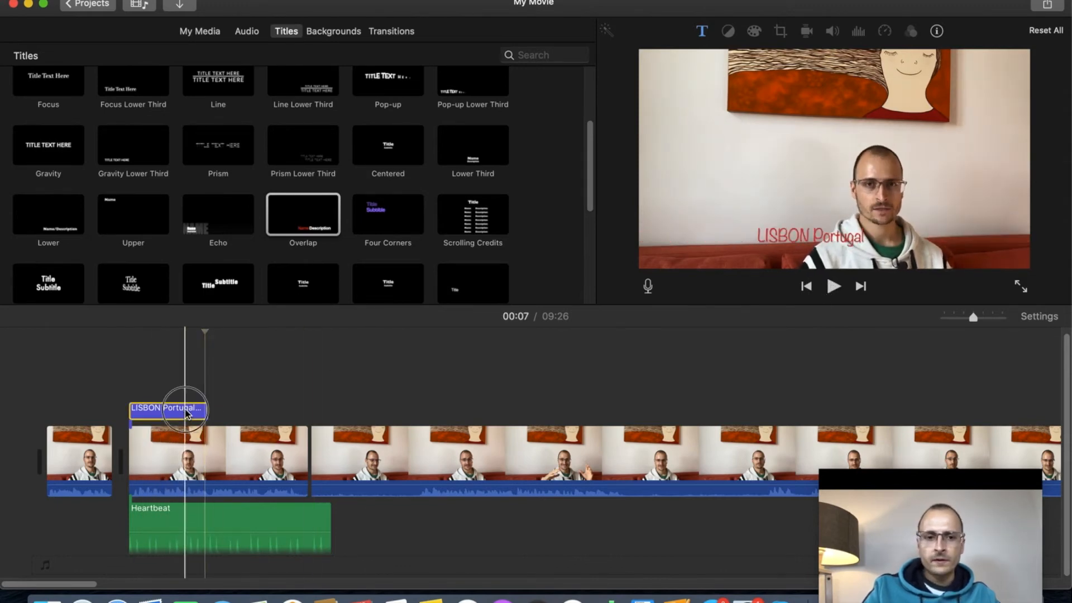
left_click(708, 35)
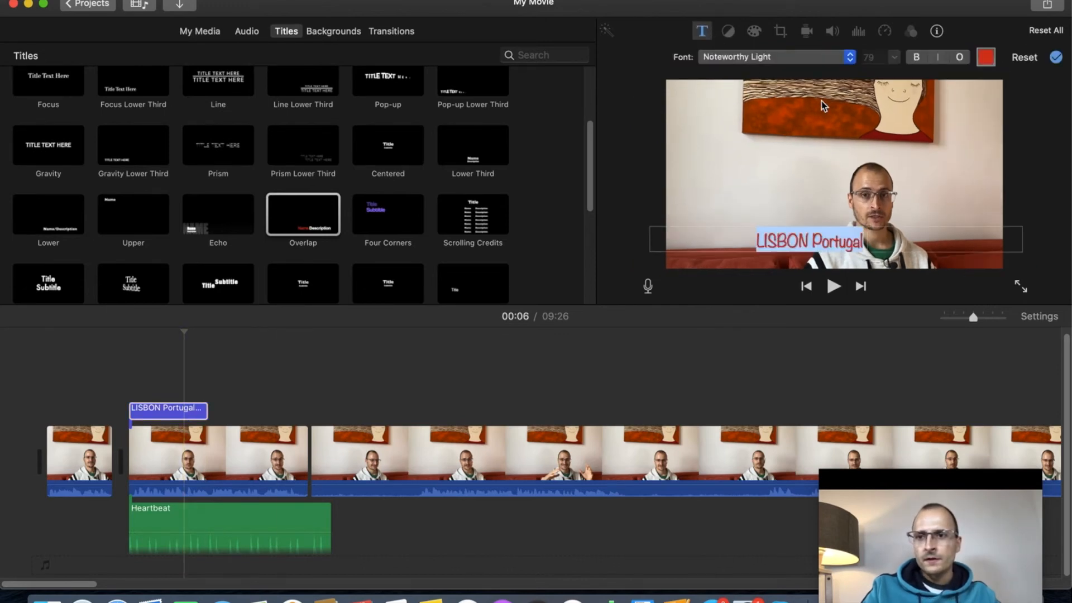
left_click(985, 57)
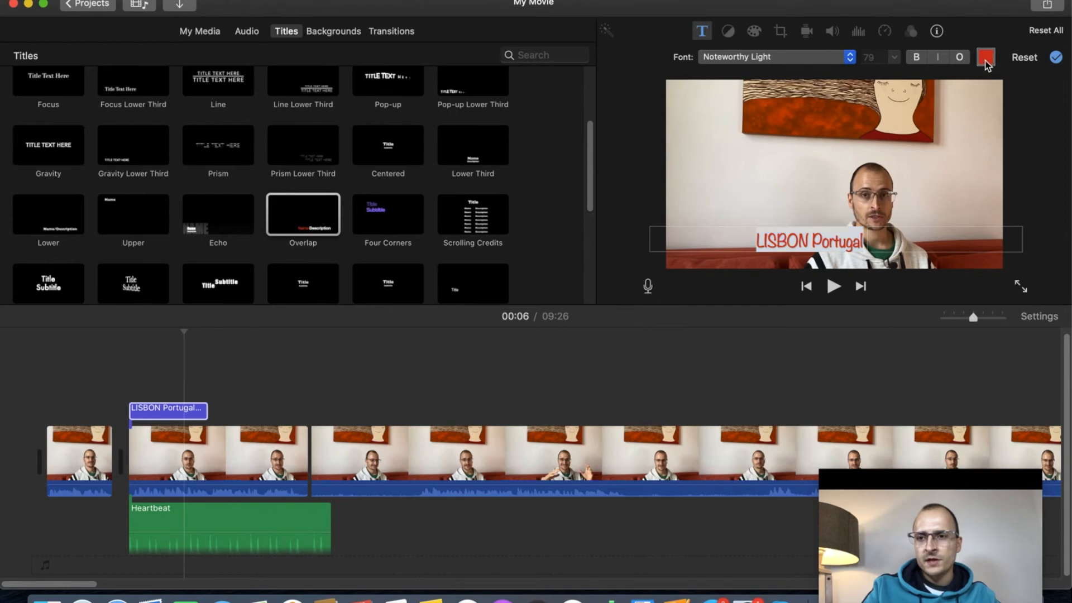
left_click_drag(903, 400, 894, 371)
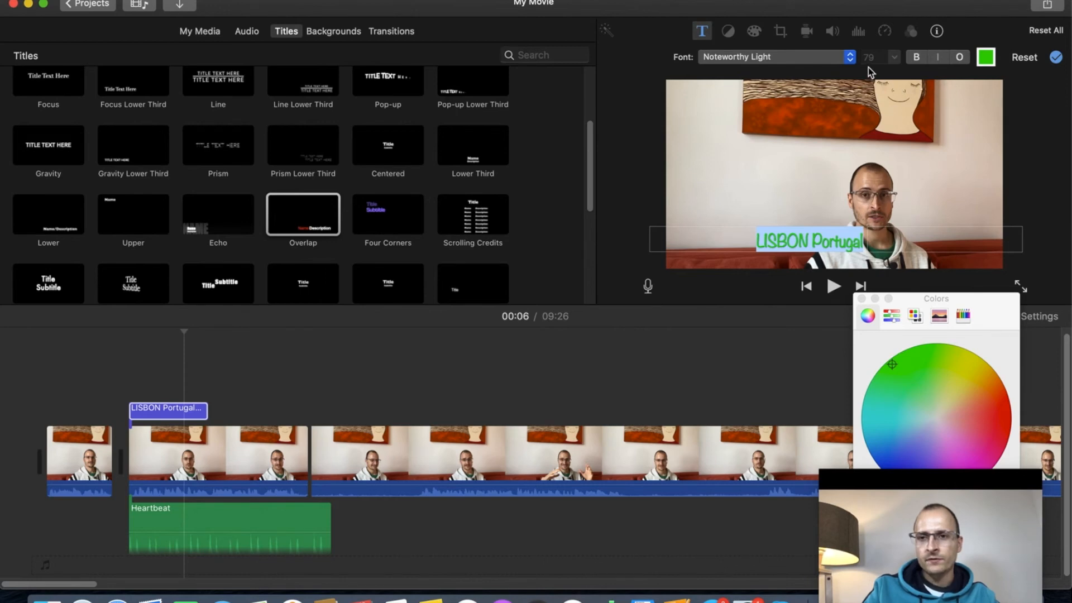
left_click(850, 57)
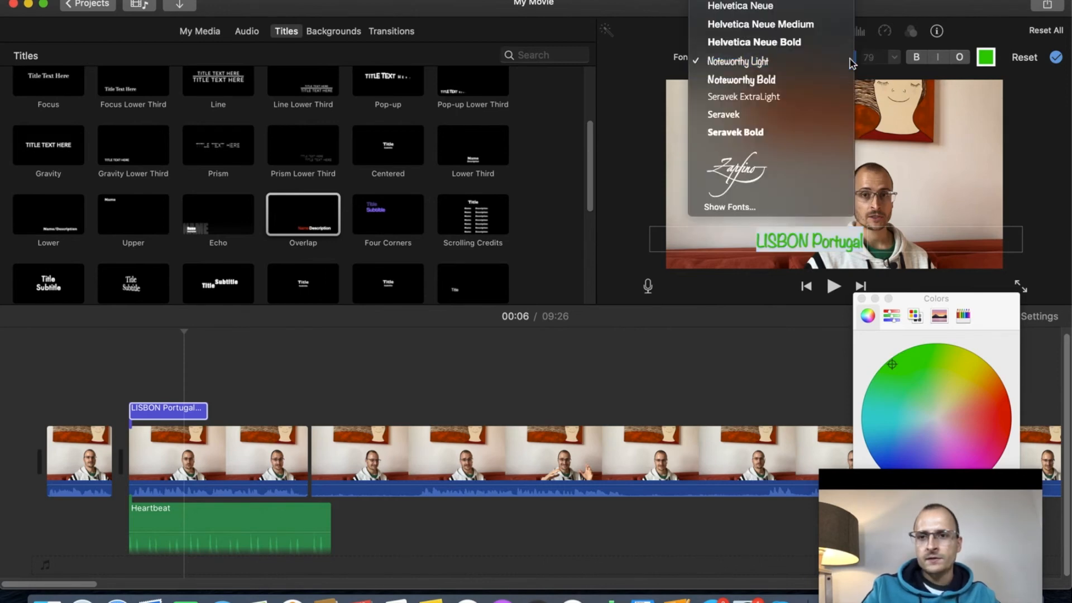
left_click(900, 82)
left_click(902, 87)
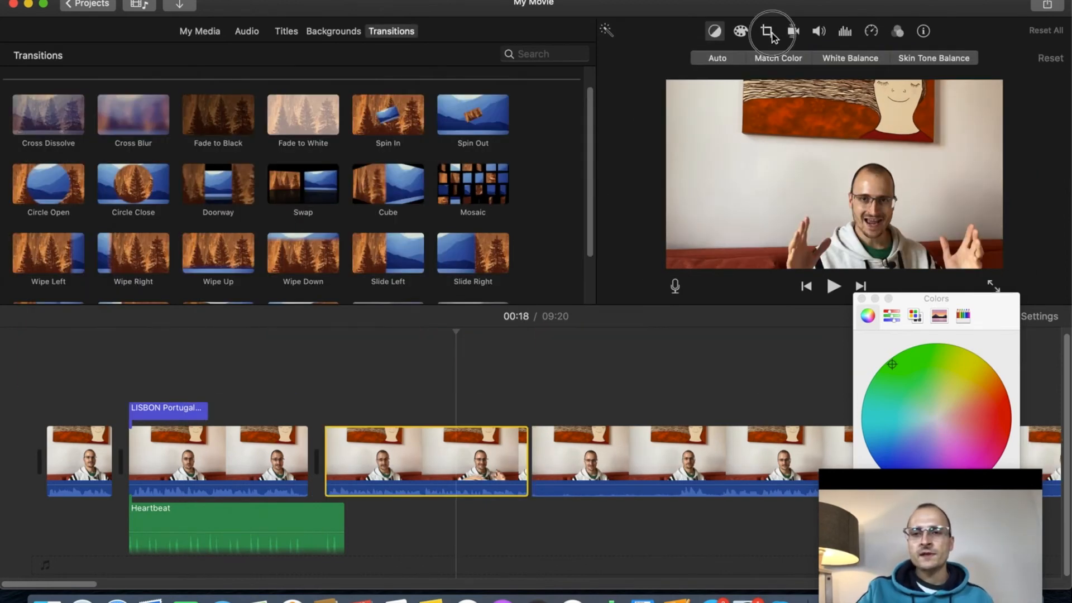
Step: Apply the Ken Burns effect to the third talking-head clip, tighten its End frame around the speaker, and play back the zoom
left_click(768, 32)
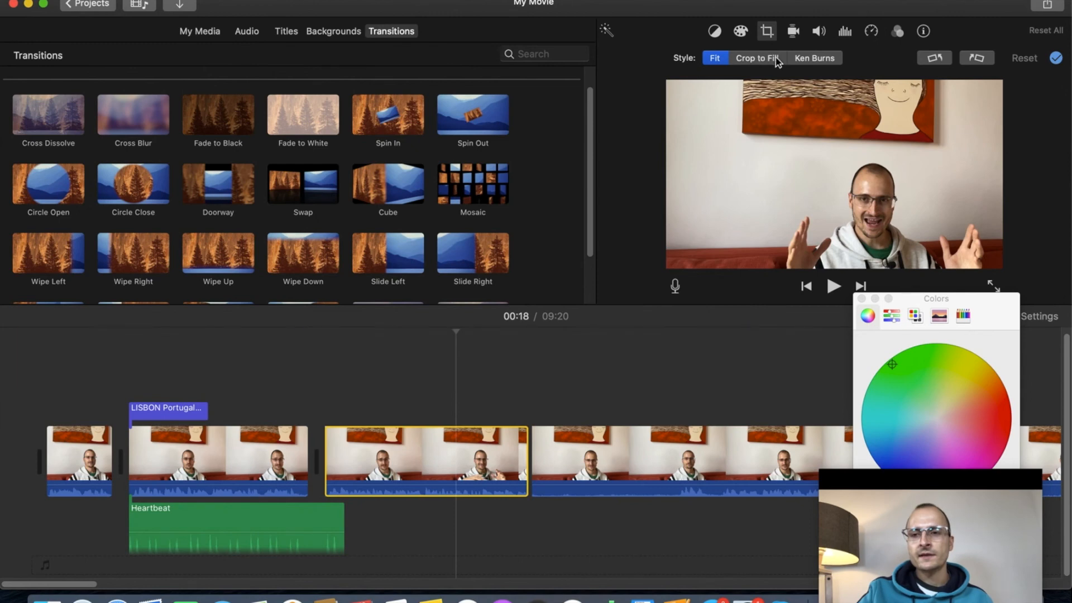
left_click(803, 59)
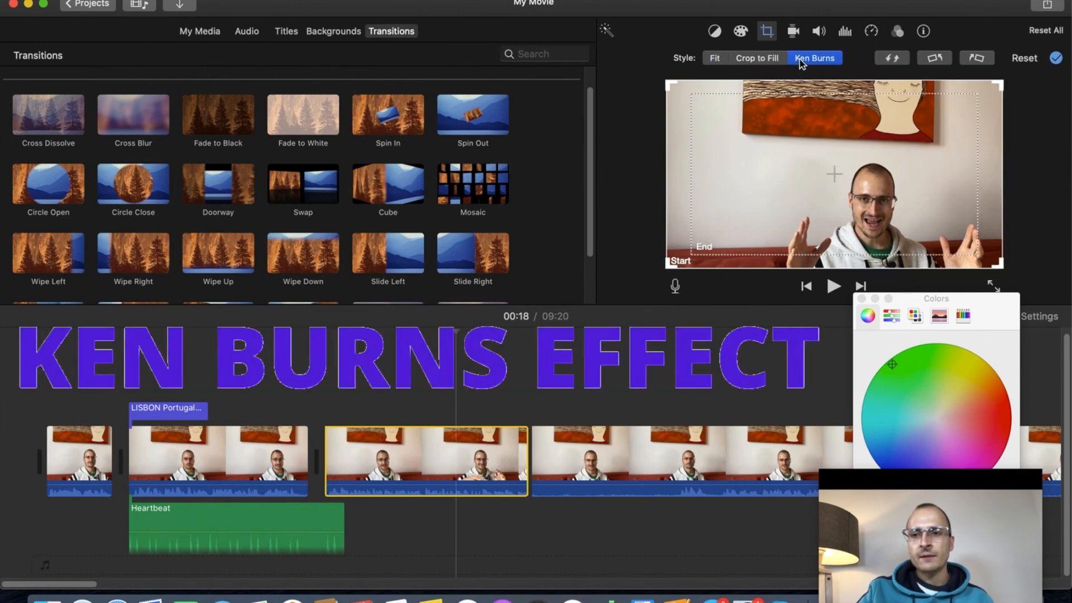
left_click_drag(692, 95, 743, 132)
left_click_drag(782, 196, 796, 239)
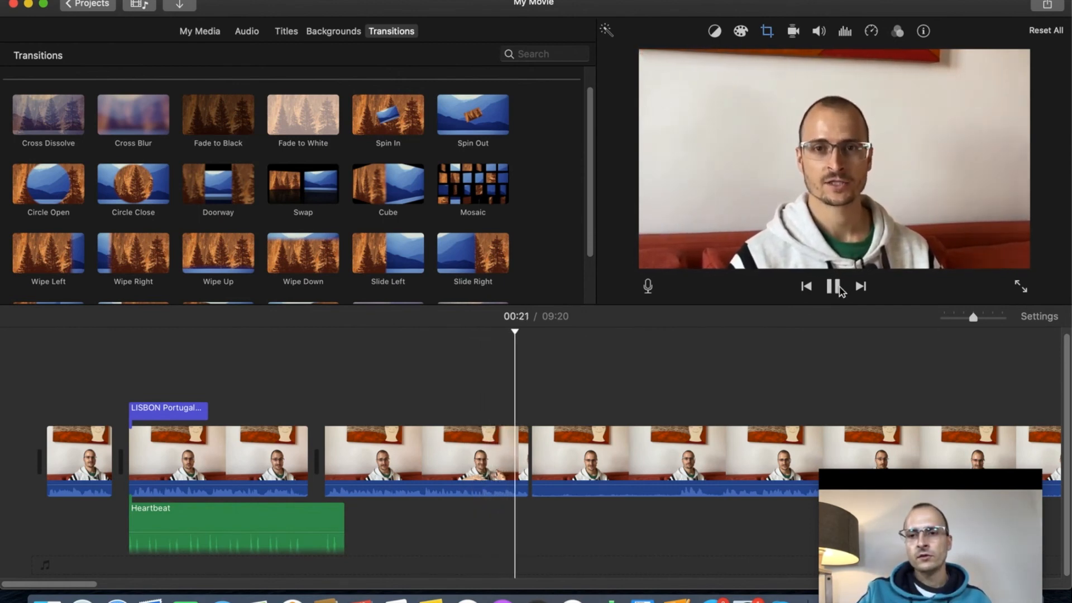
left_click(835, 287)
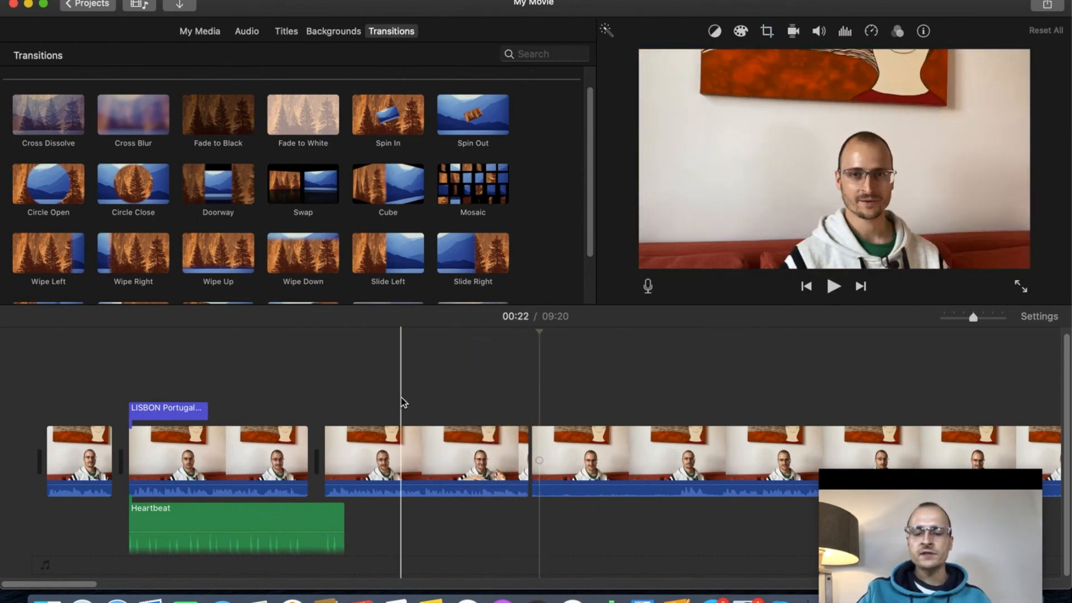